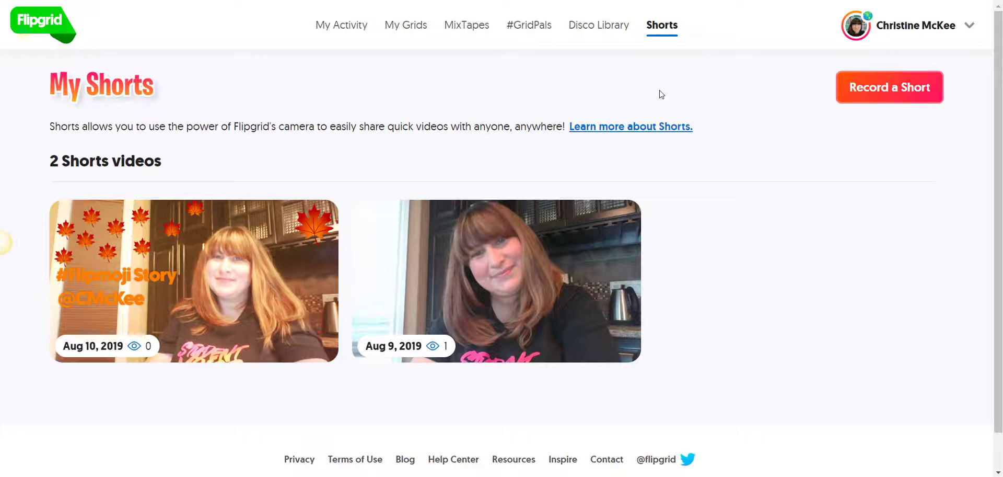
Open the camera for recording a new Short.
{"action": "left_click", "coordinate": [896, 91]}
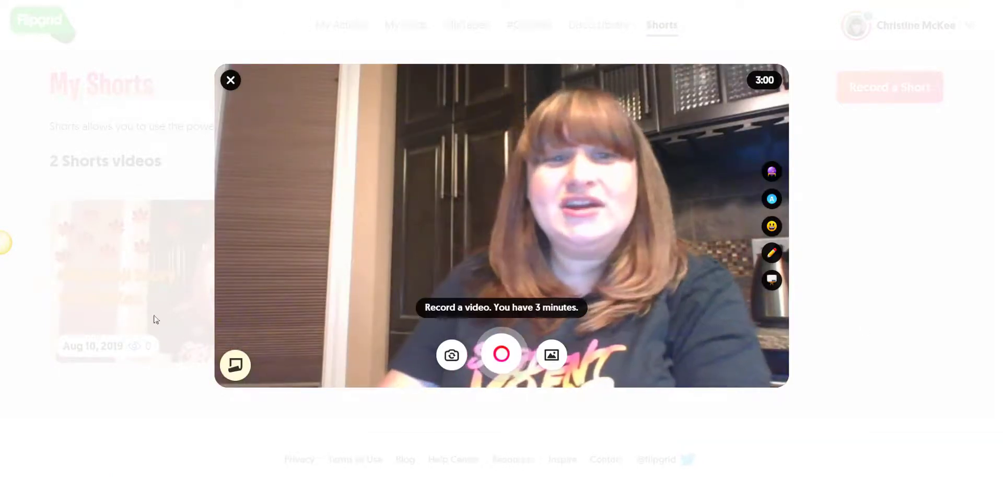
{"action": "left_click", "coordinate": [236, 365]}
{"action": "left_click_drag", "start_coordinate": [298, 252], "coordinate": [339, 109]}
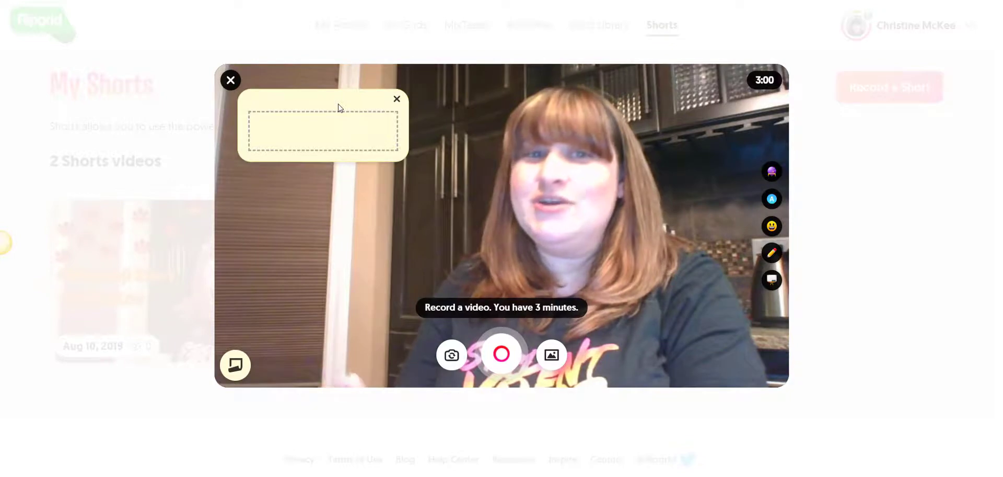
{"action": "left_click", "coordinate": [306, 142]}
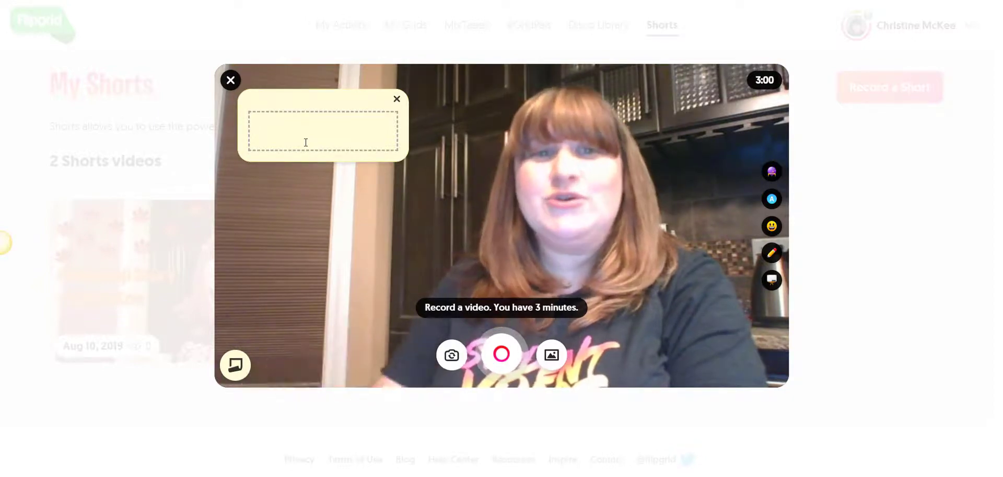
{"action": "left_click", "coordinate": [396, 98]}
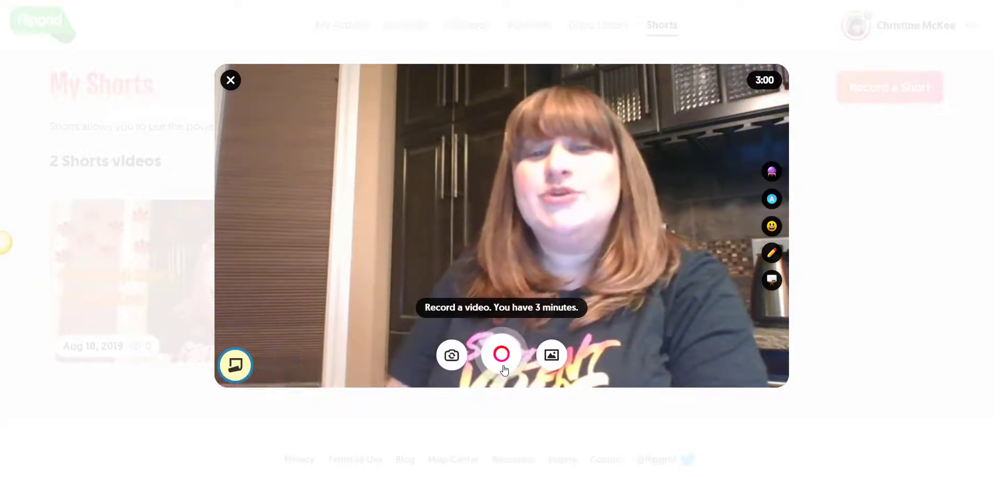
{"action": "left_click", "coordinate": [553, 356]}
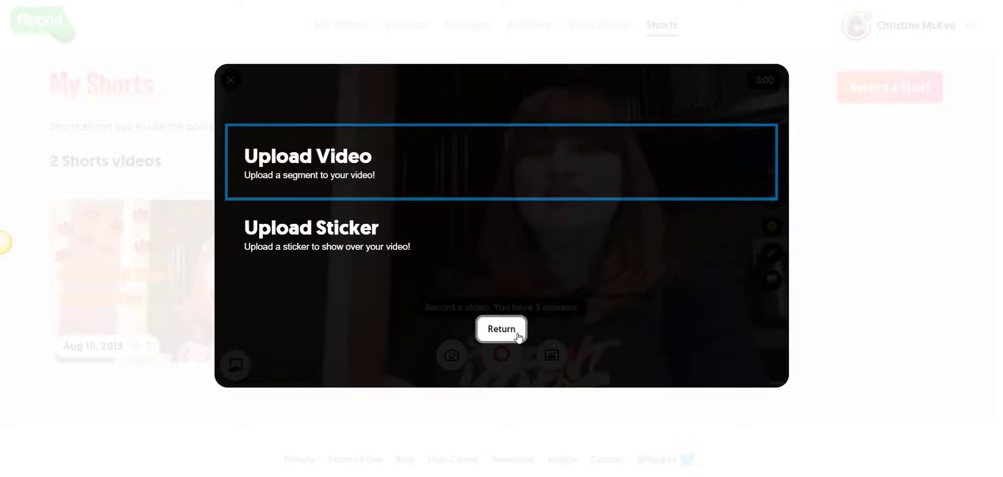
{"action": "left_click", "coordinate": [501, 329]}
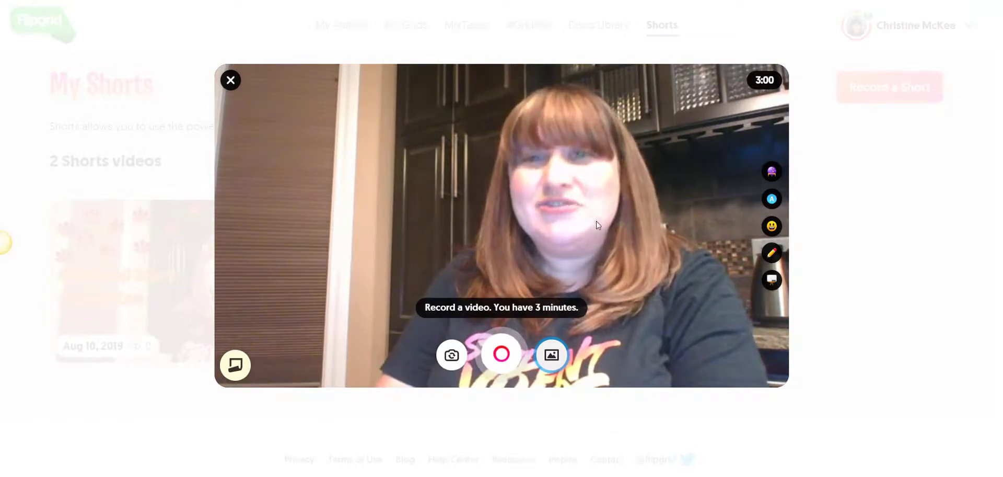
Apply the blue-purple gradient filter to the camera picture and close the filter choices.
{"action": "left_click", "coordinate": [772, 177]}
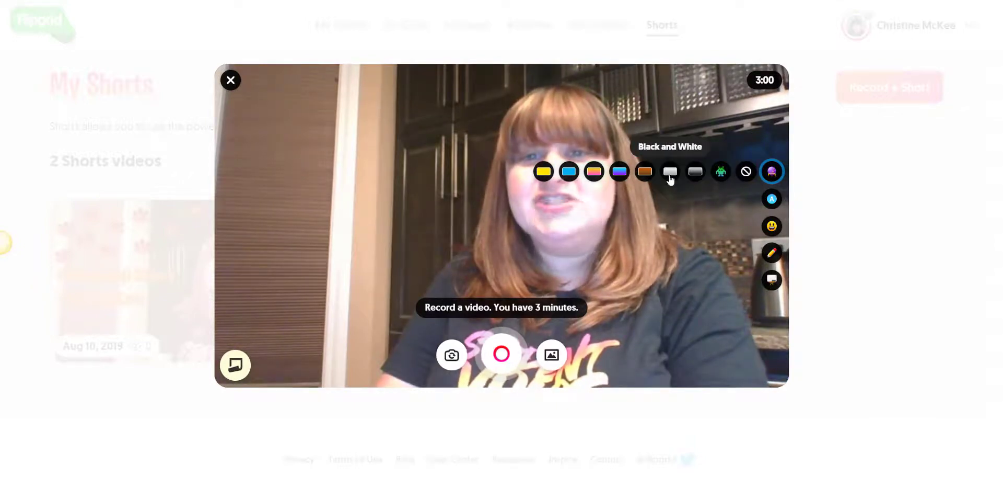
{"action": "left_click", "coordinate": [619, 173]}
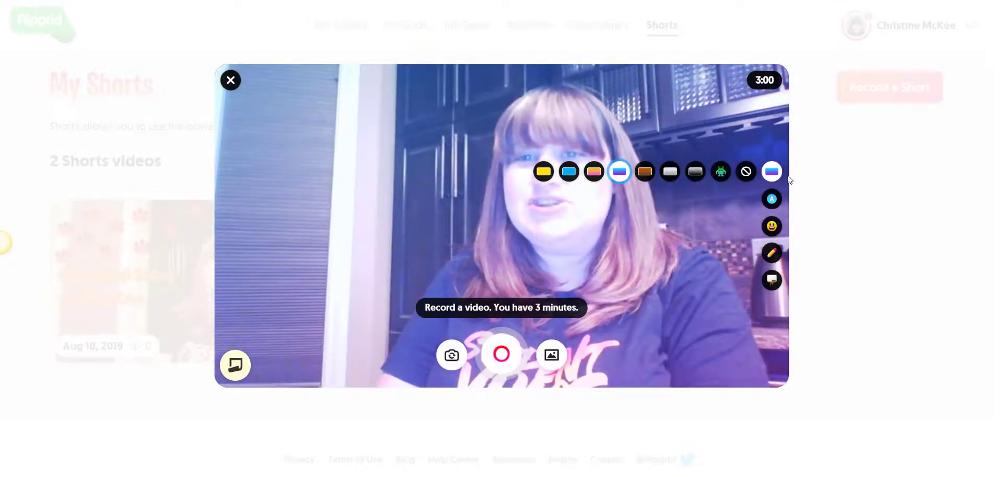
{"action": "left_click", "coordinate": [772, 172]}
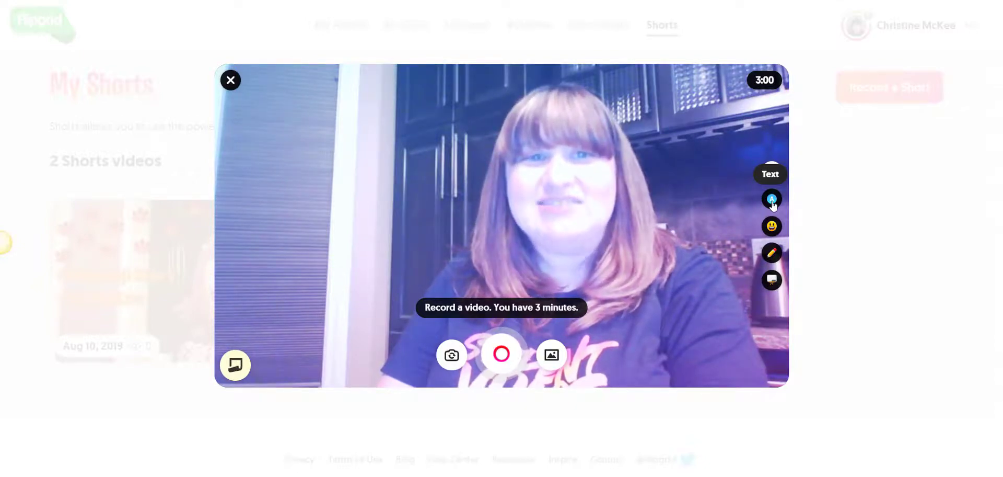
Add the purple text "#FlipgridFever" over the camera picture.
{"action": "left_click", "coordinate": [772, 199]}
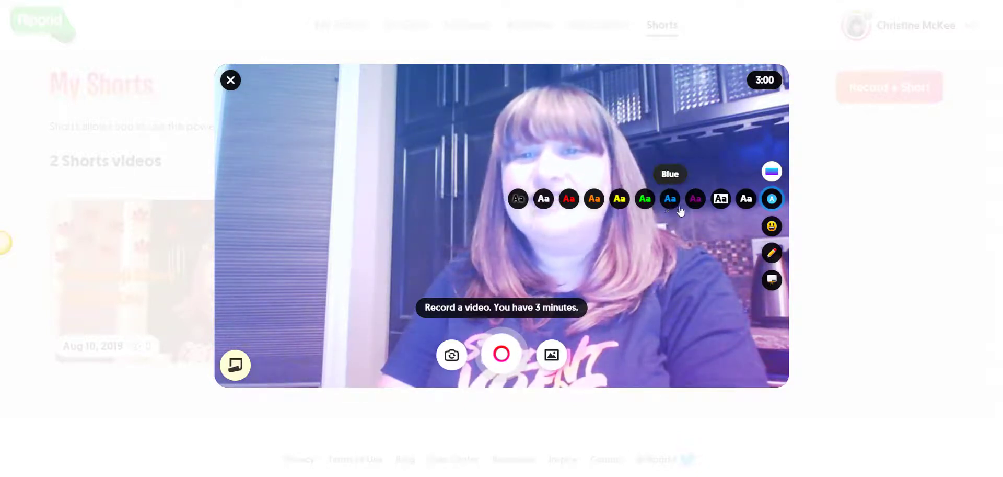
{"action": "left_click", "coordinate": [714, 209]}
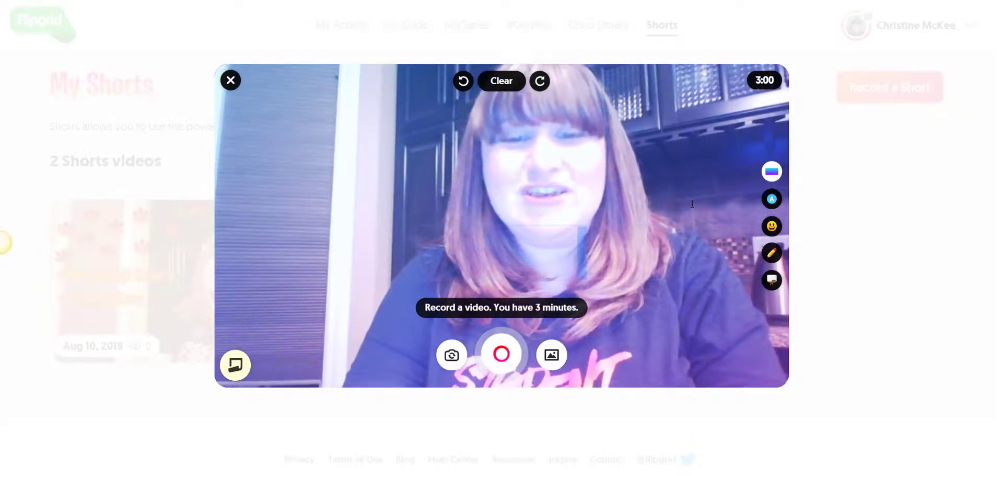
{"action": "type", "text": "#"}
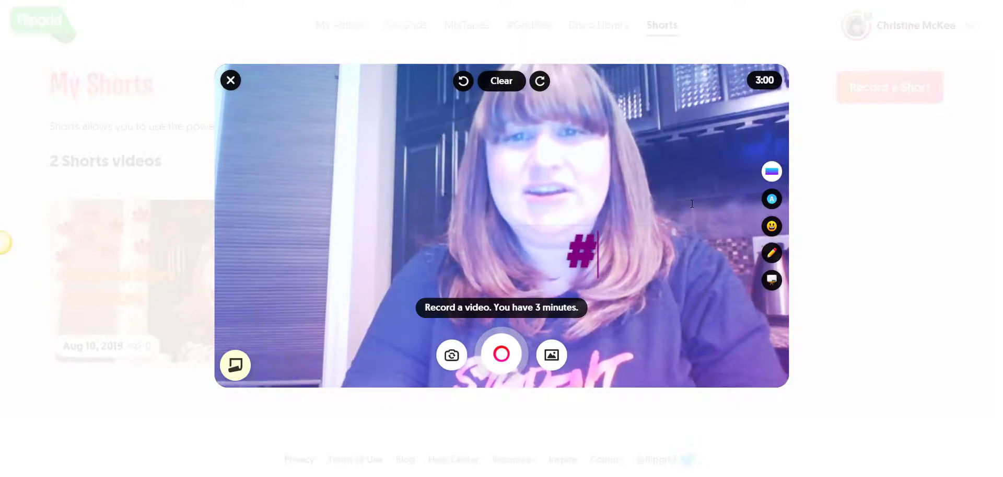
{"action": "type", "text": "ip"}
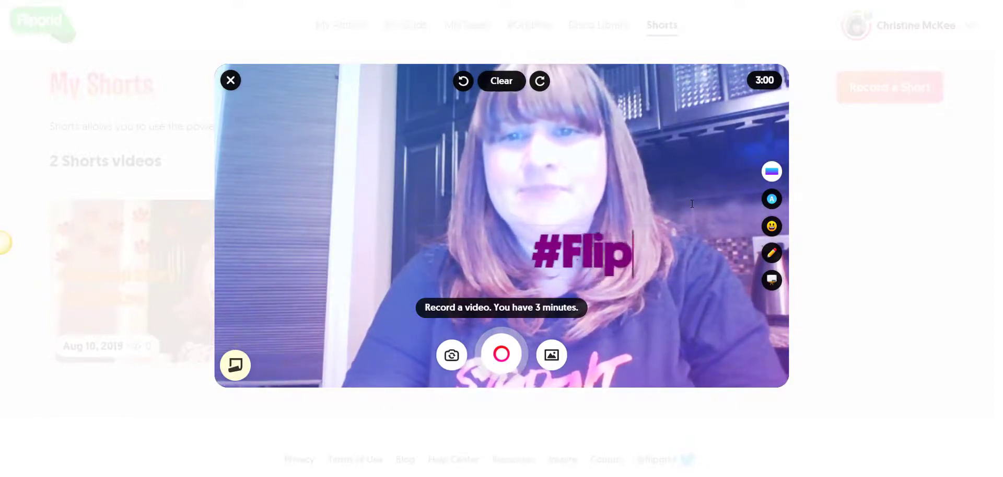
{"action": "type", "text": "gridFever"}
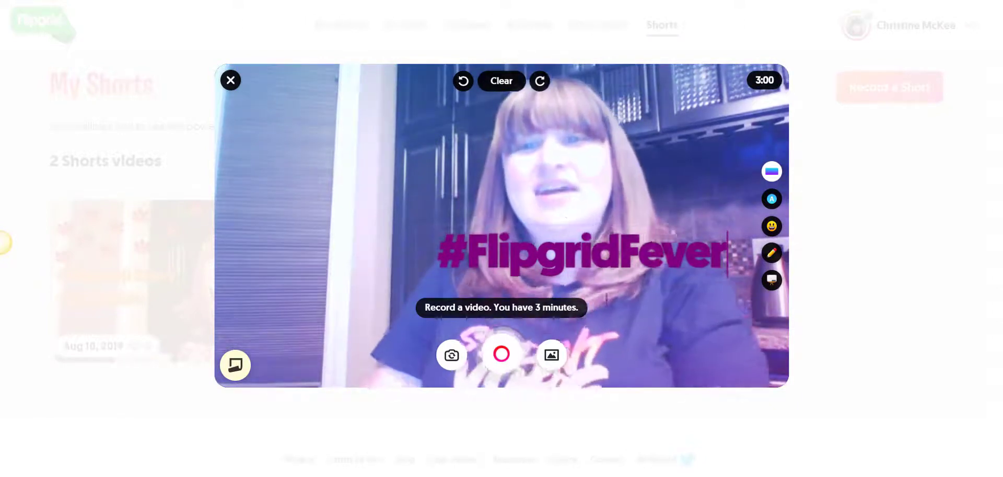
Shrink the #FlipgridFever text and move it to the upper-left corner of the video frame.
{"action": "left_click", "coordinate": [649, 265]}
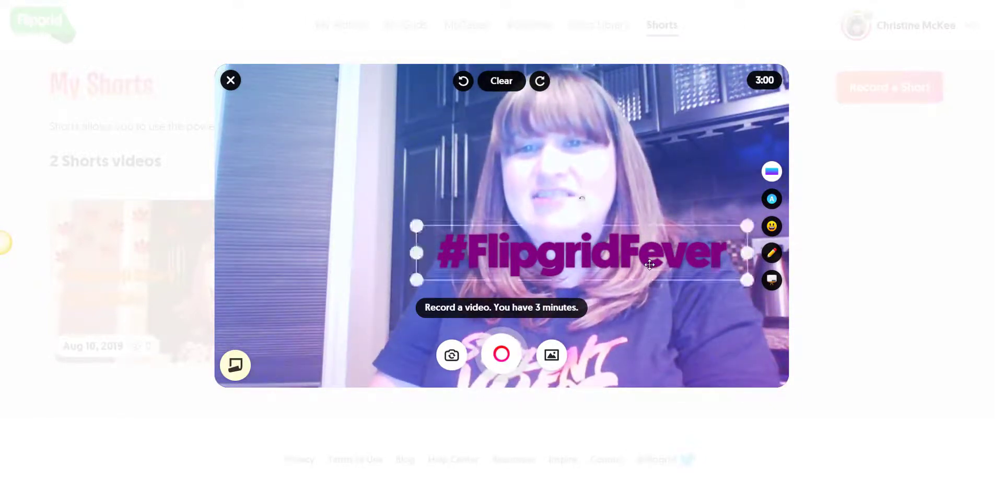
{"action": "left_click_drag", "start_coordinate": [745, 282], "coordinate": [691, 261]}
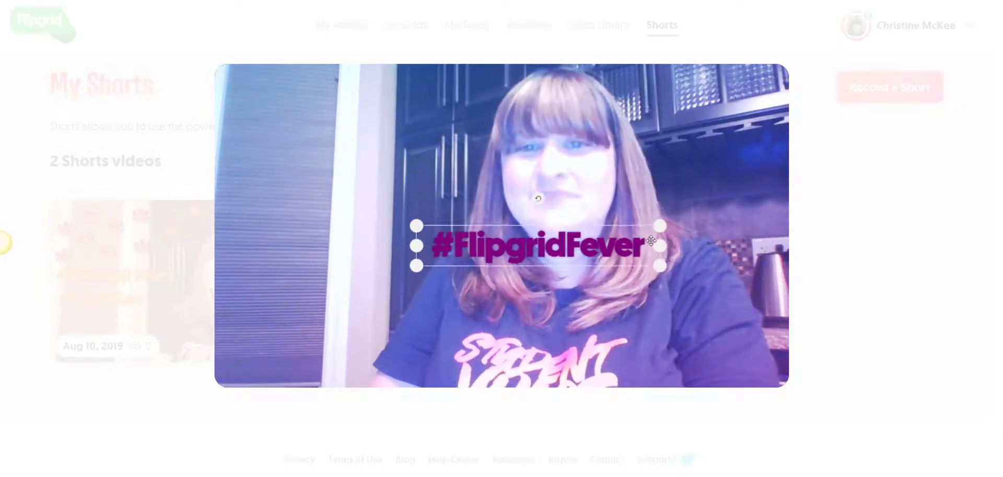
{"action": "left_click_drag", "start_coordinate": [617, 246], "coordinate": [460, 100]}
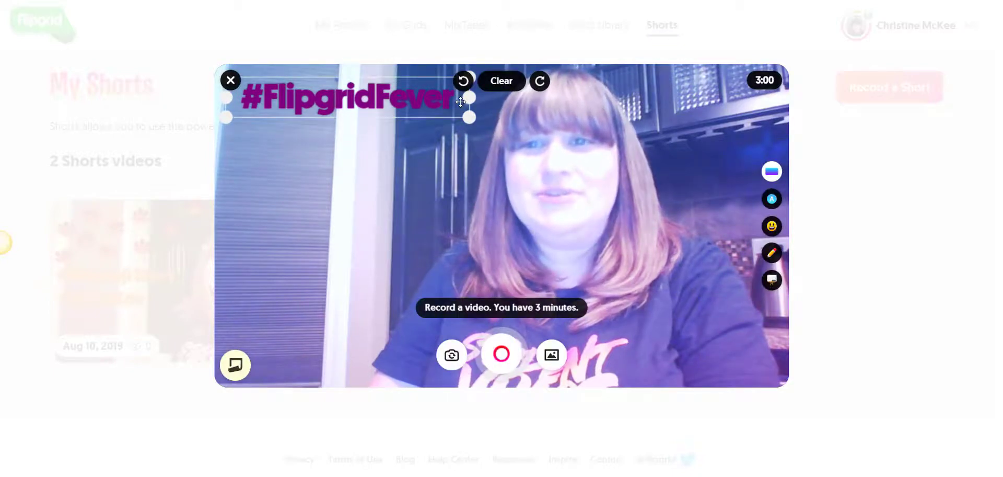
Add the red-haired genie sticker from the Magic category, scaled down and placed beneath the start of the #FlipgridFever text.
{"action": "left_click", "coordinate": [776, 229]}
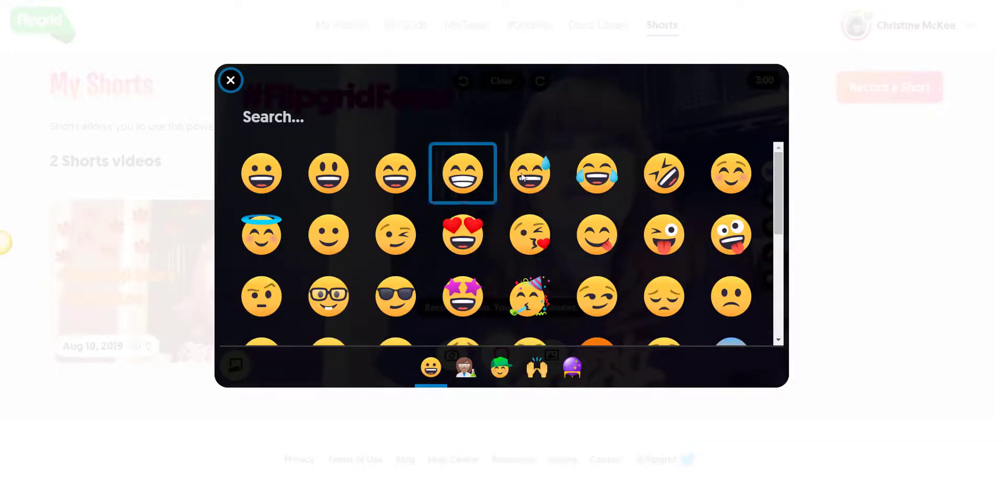
{"action": "left_click", "coordinate": [467, 370]}
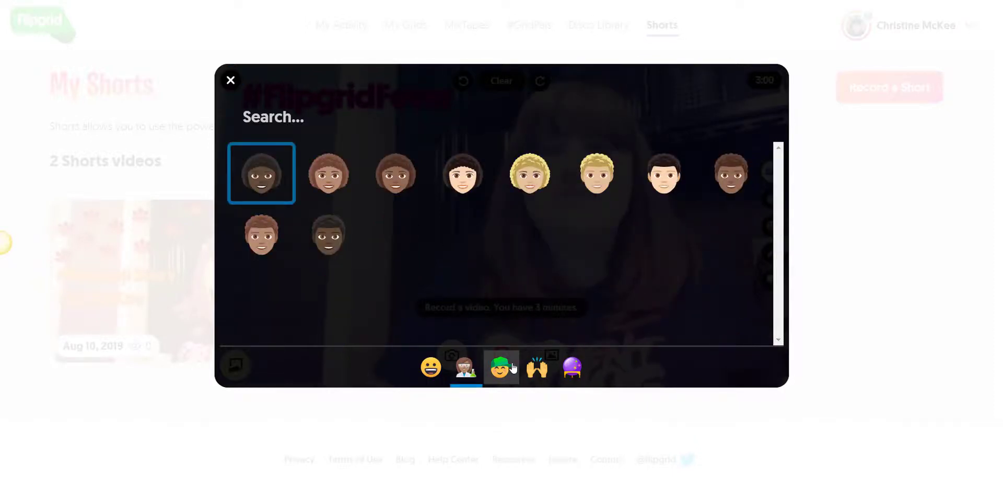
{"action": "left_click", "coordinate": [500, 368]}
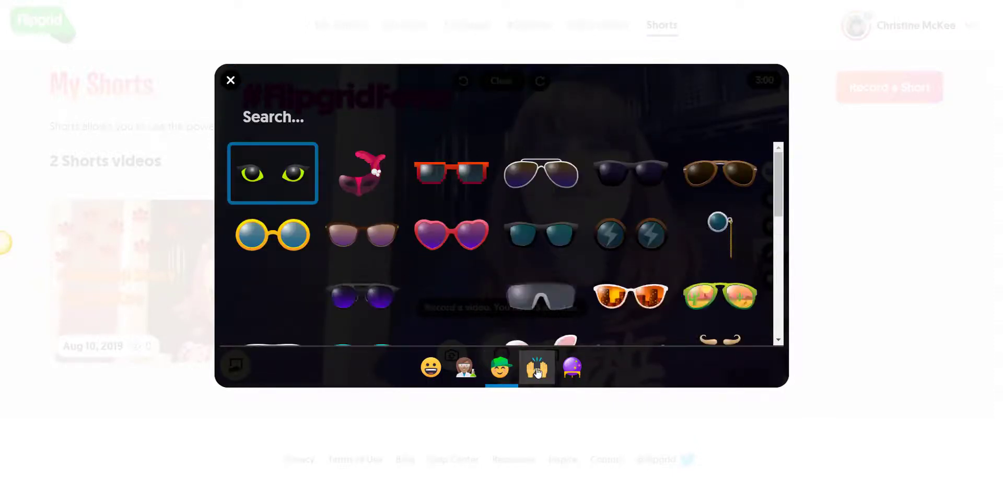
{"action": "left_click", "coordinate": [537, 370]}
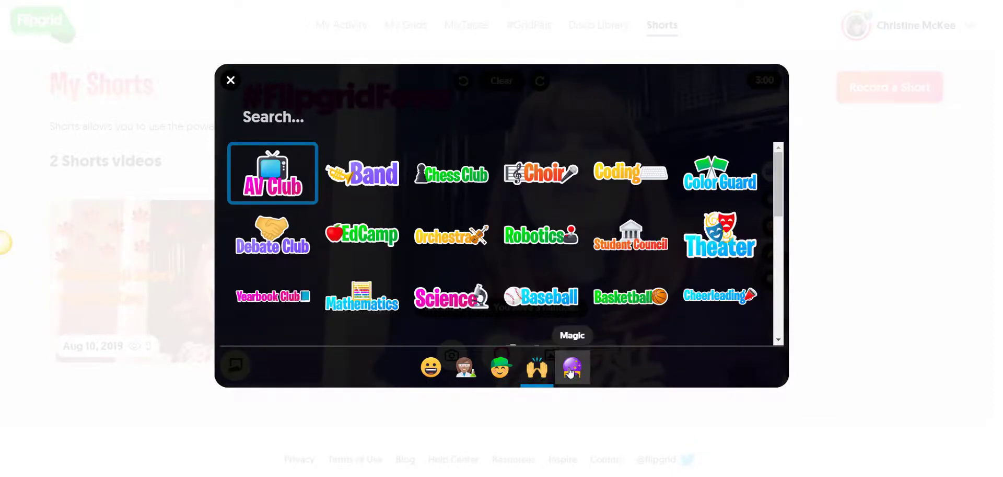
{"action": "left_click", "coordinate": [571, 370]}
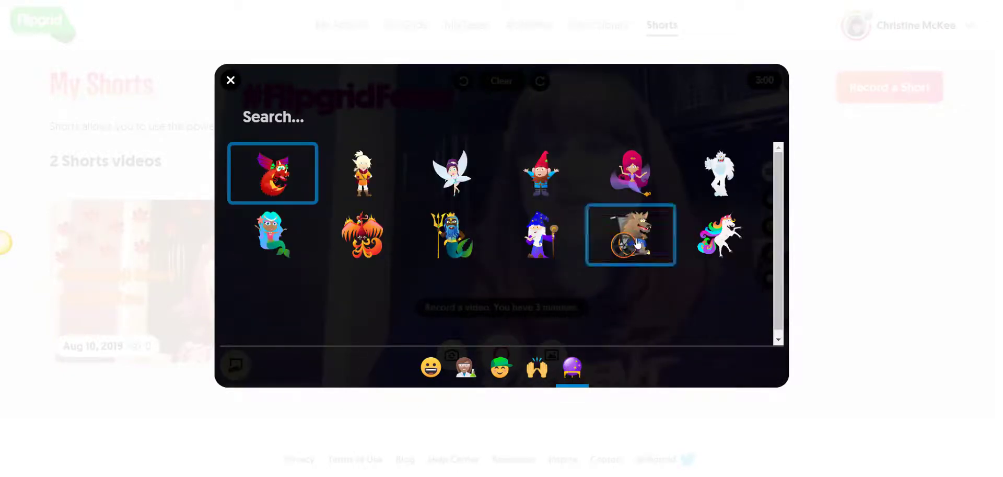
{"action": "left_click", "coordinate": [634, 174]}
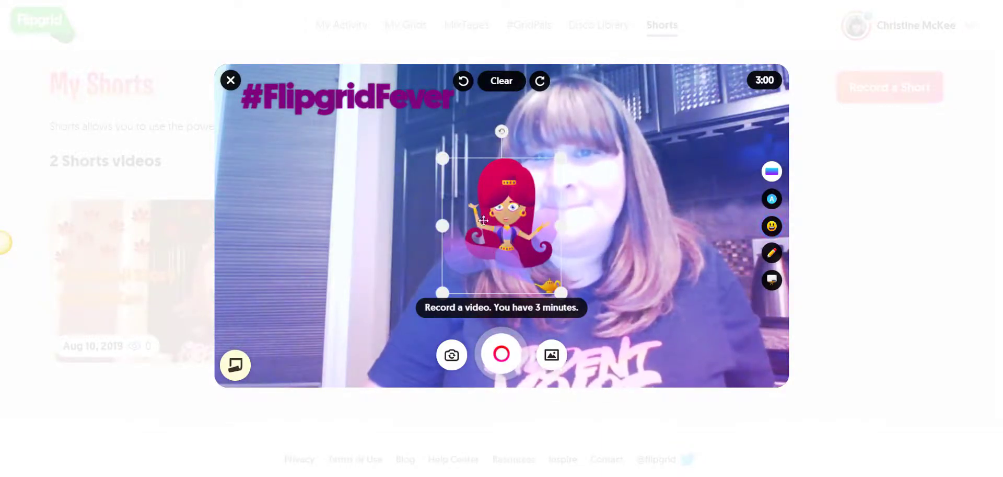
{"action": "left_click_drag", "start_coordinate": [488, 218], "coordinate": [270, 185]}
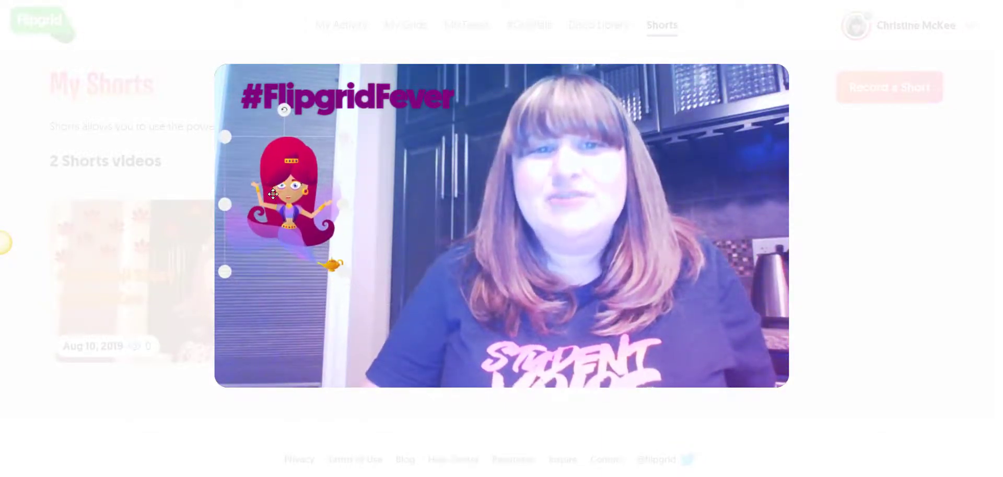
{"action": "left_click_drag", "start_coordinate": [332, 154], "coordinate": [292, 152]}
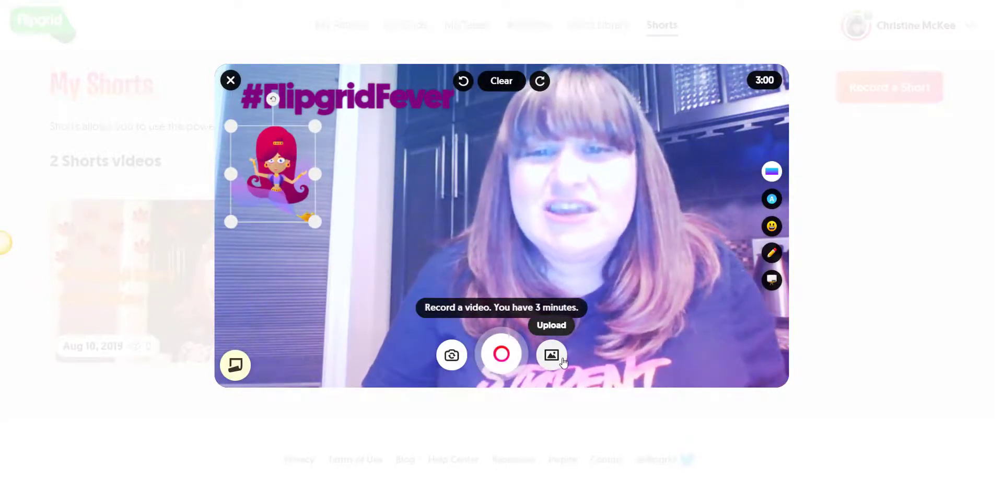
Upload the Level 3 Certified #GridGuide badge image from the Flipgrid Level 2 Certified folder as a custom sticker.
{"action": "left_click", "coordinate": [554, 355]}
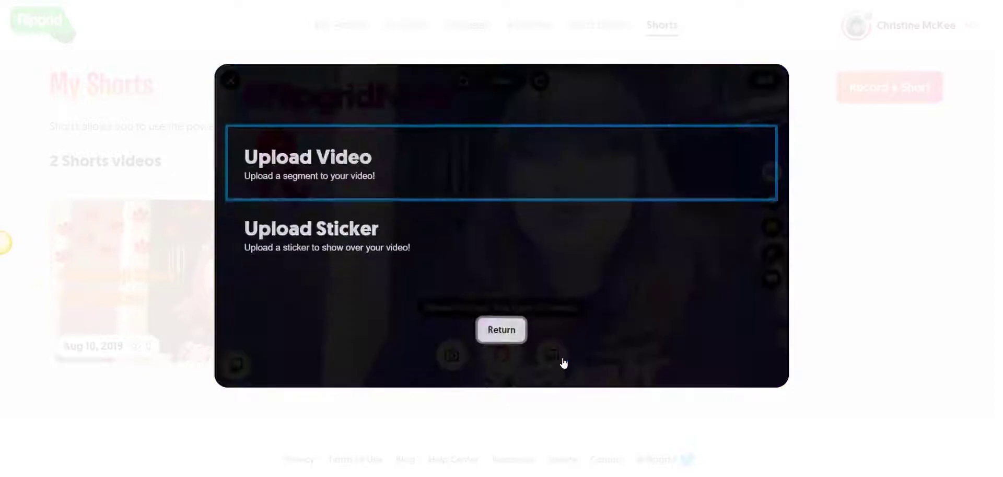
{"action": "left_click", "coordinate": [353, 240]}
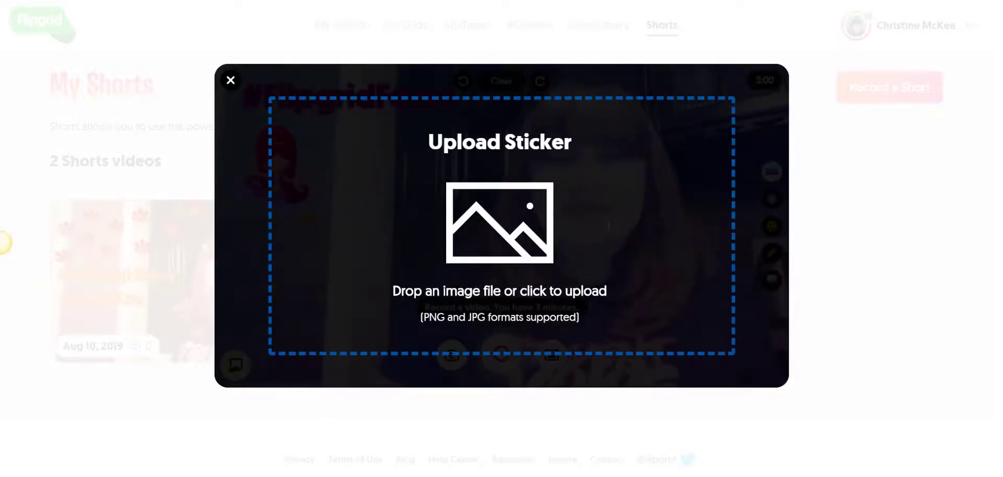
{"action": "left_click", "coordinate": [382, 450]}
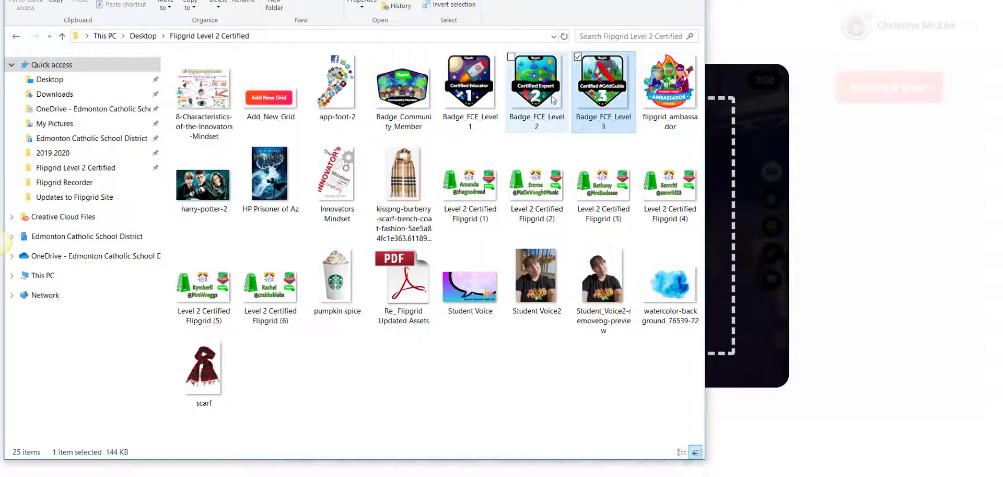
{"action": "left_click_drag", "start_coordinate": [598, 99], "coordinate": [722, 208]}
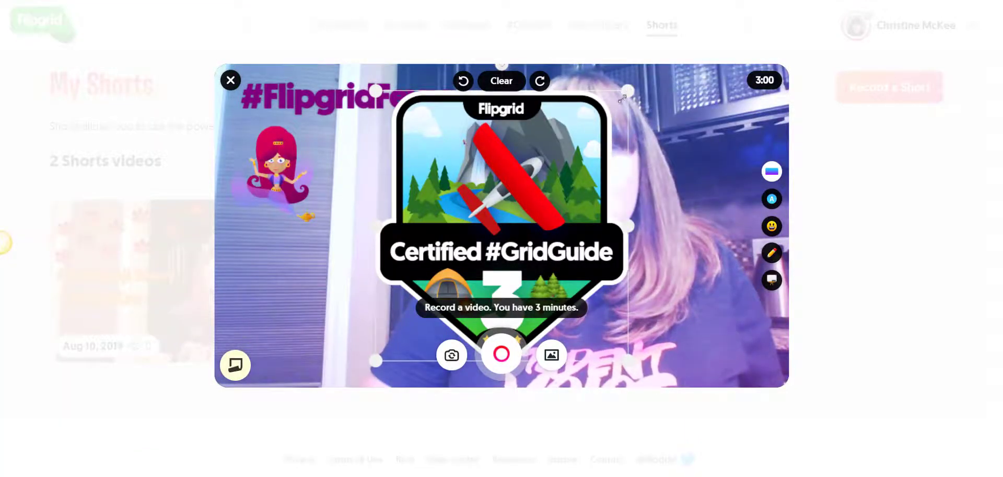
Shrink the #GridGuide badge to less than half its size and place it beside the genie, beneath the #FlipgridFever text.
{"action": "left_click_drag", "start_coordinate": [622, 99], "coordinate": [493, 235]}
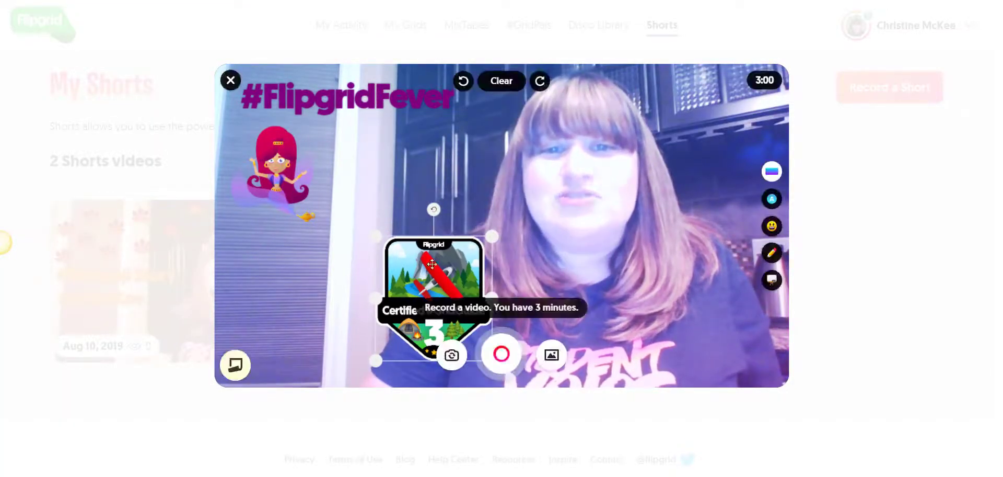
{"action": "left_click_drag", "start_coordinate": [431, 264], "coordinate": [367, 150]}
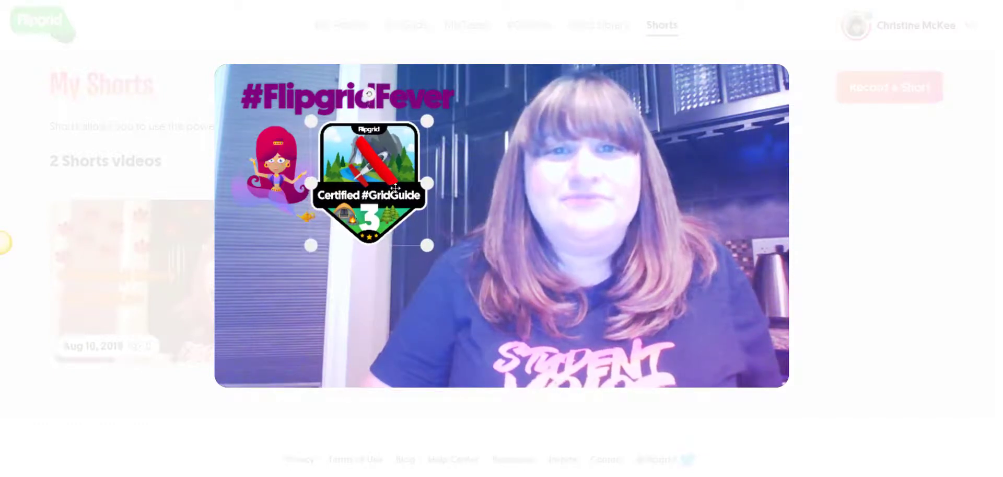
{"action": "left_click", "coordinate": [278, 198]}
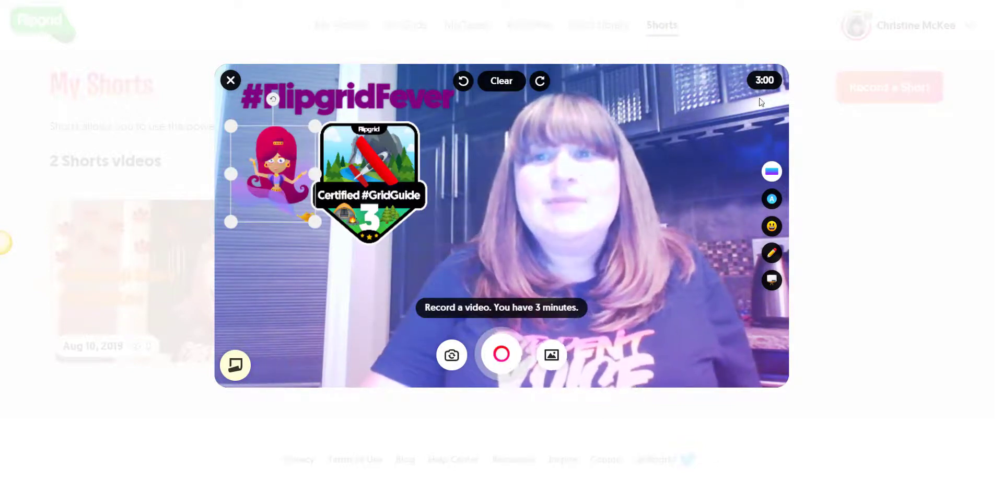
Record a clip of about 15 seconds with the decorations, pause it, and continue to the clip review.
{"action": "left_click", "coordinate": [501, 355]}
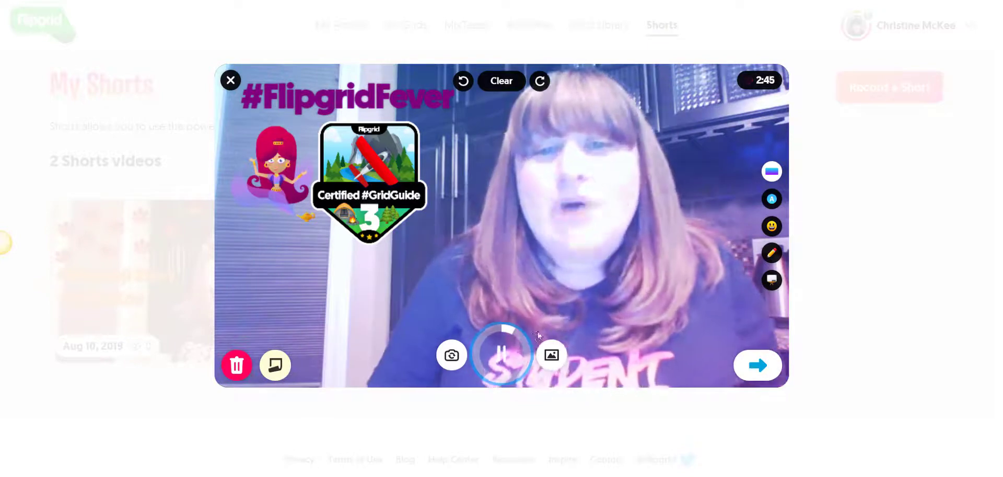
{"action": "left_click", "coordinate": [503, 358]}
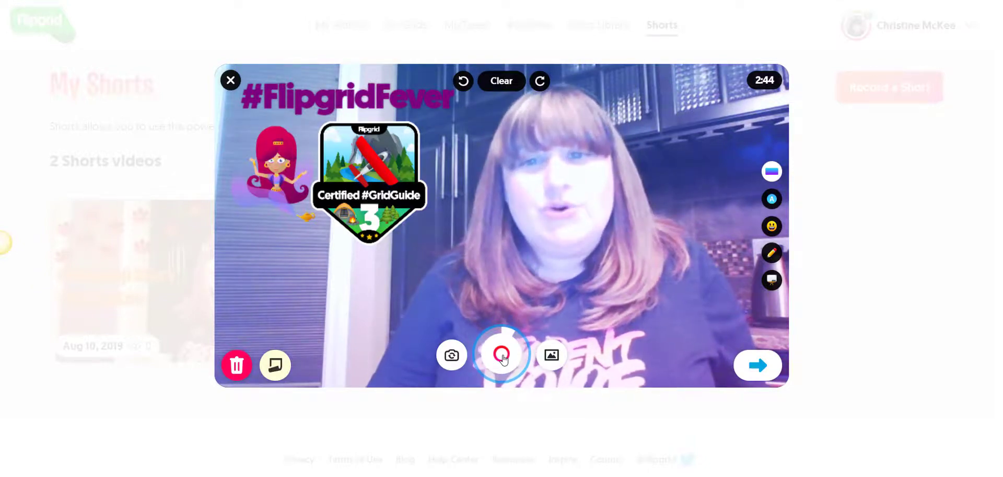
{"action": "left_click", "coordinate": [758, 366]}
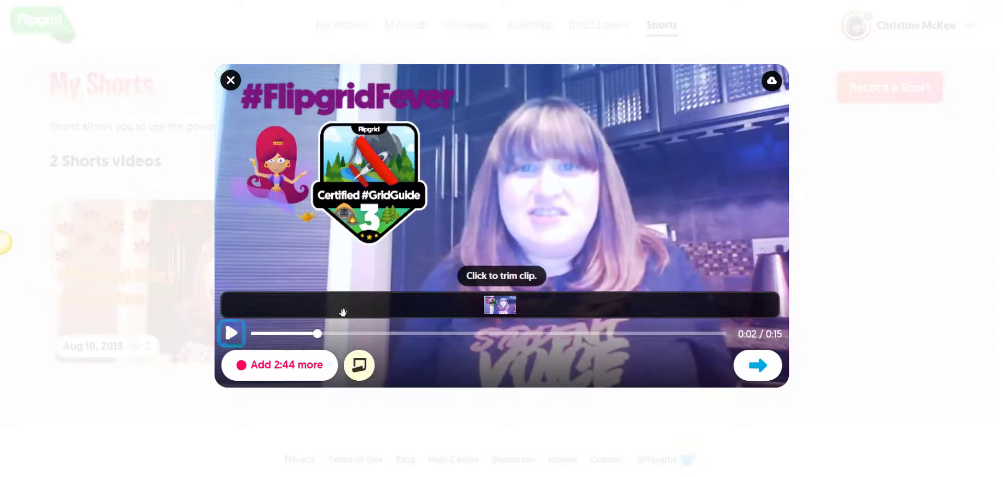
Trim a small piece off the start of the recorded clip.
{"action": "left_click", "coordinate": [565, 312]}
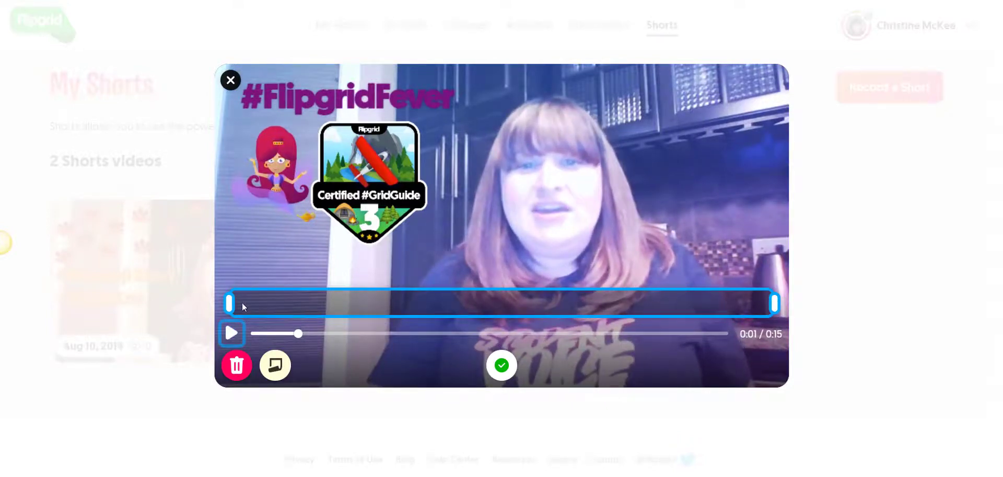
{"action": "mouse_move", "coordinate": [230, 299]}
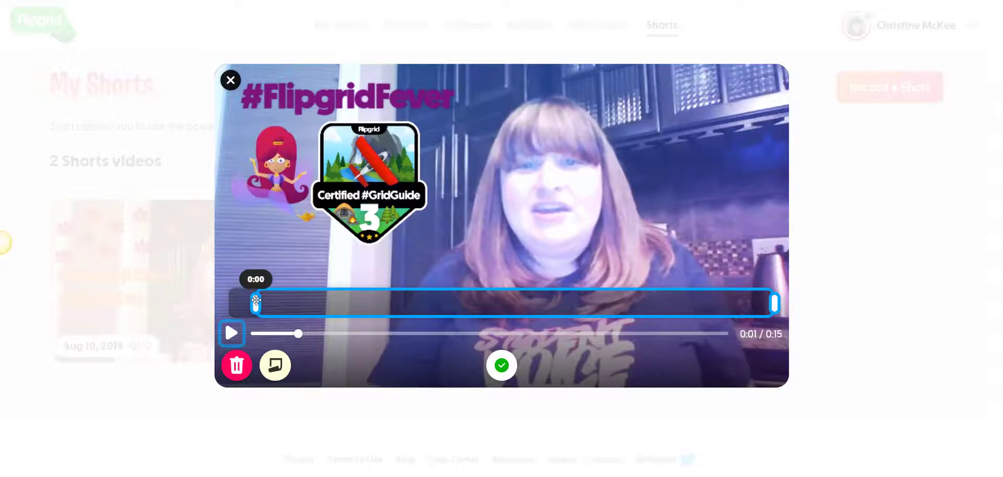
{"action": "left_click", "coordinate": [247, 302]}
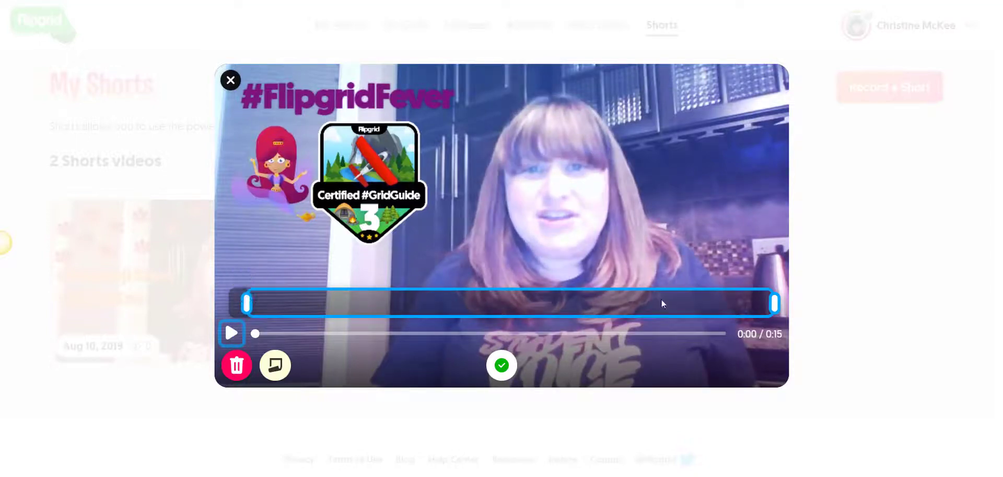
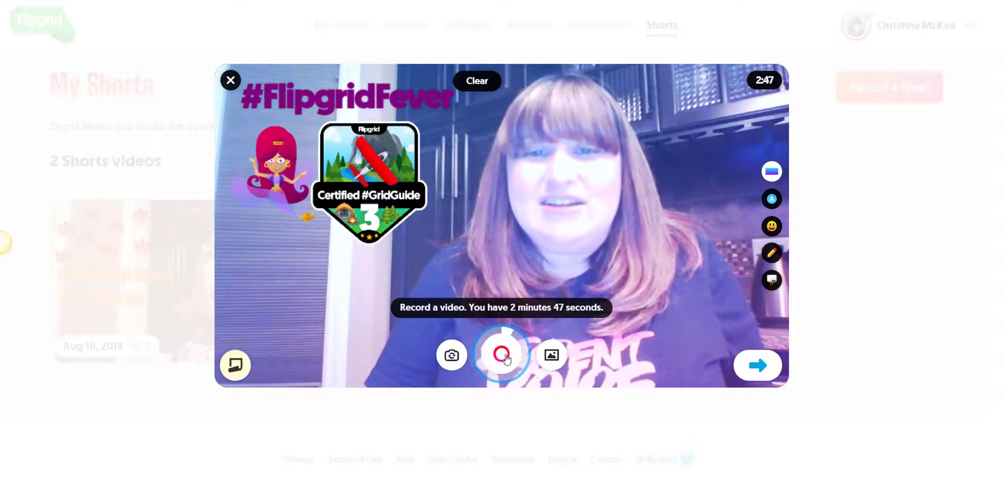
Clear the text and stickers from the camera view and apply the pixelated filter for the next clip.
{"action": "left_click", "coordinate": [477, 80]}
{"action": "left_click", "coordinate": [477, 103]}
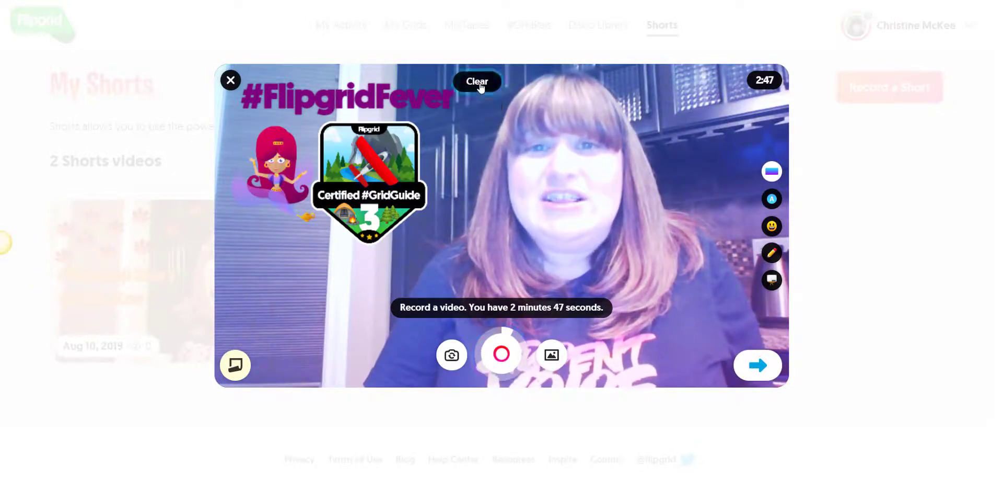
{"action": "left_click", "coordinate": [772, 171]}
{"action": "left_click", "coordinate": [723, 172]}
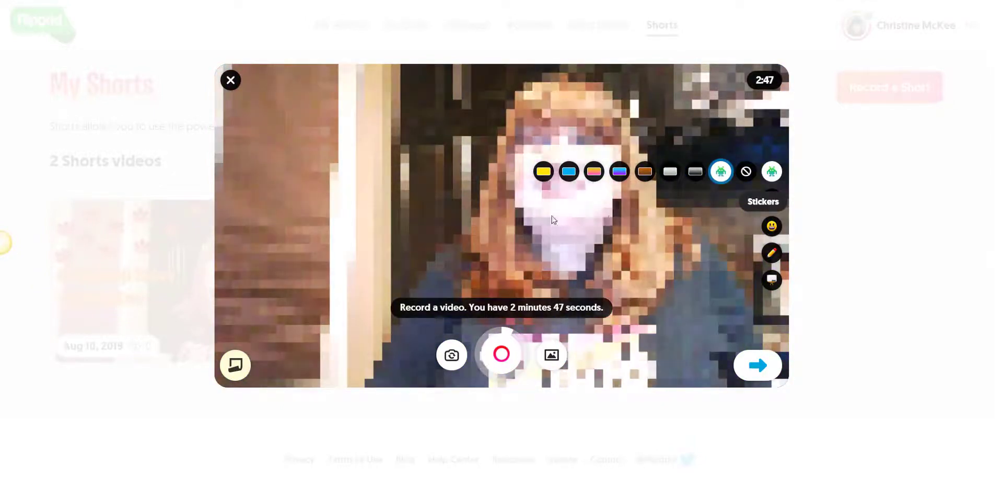
Record a second clip of about 15 seconds with the pixelated filter, pause it, and continue to the clip review.
{"action": "left_click", "coordinate": [502, 353]}
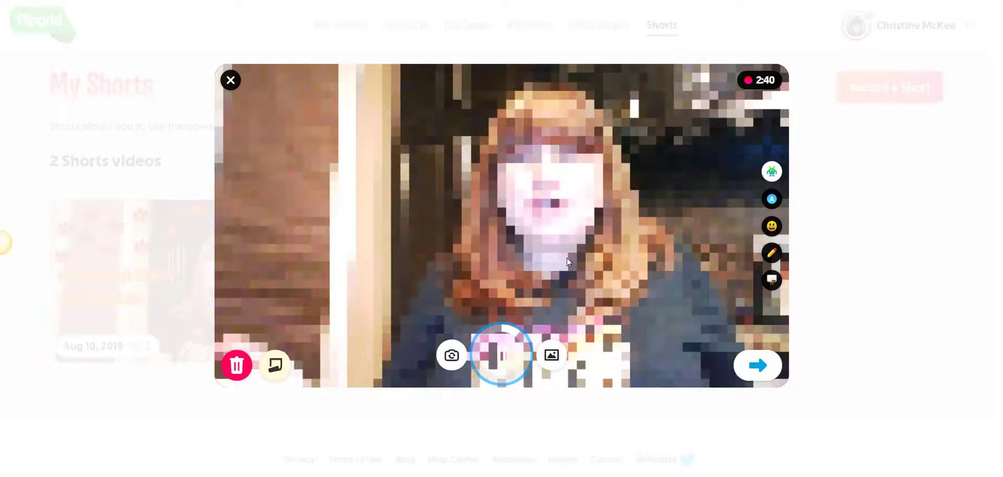
{"action": "left_click", "coordinate": [504, 349]}
{"action": "left_click", "coordinate": [751, 363]}
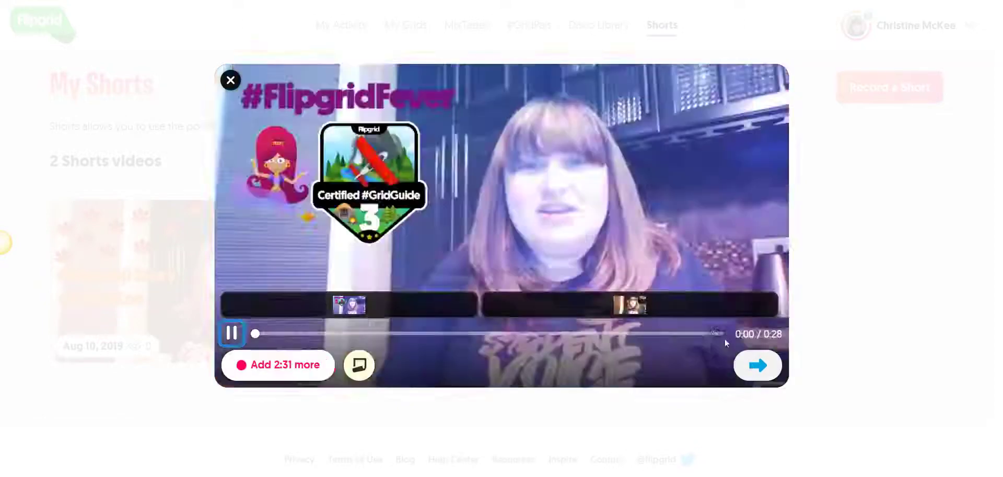
Inspect the pixelated second clip in the trim view and return to the clip review without trimming it.
{"action": "left_click", "coordinate": [232, 332]}
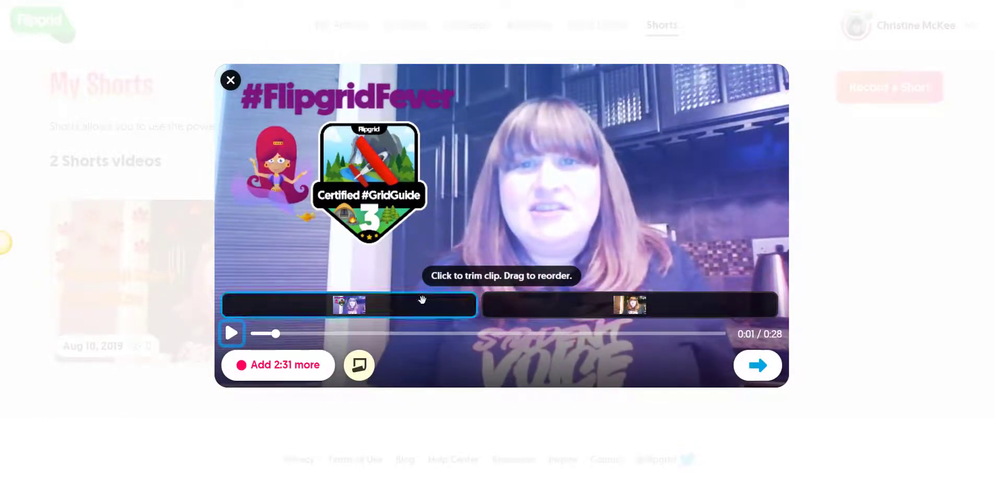
{"action": "left_click", "coordinate": [555, 307]}
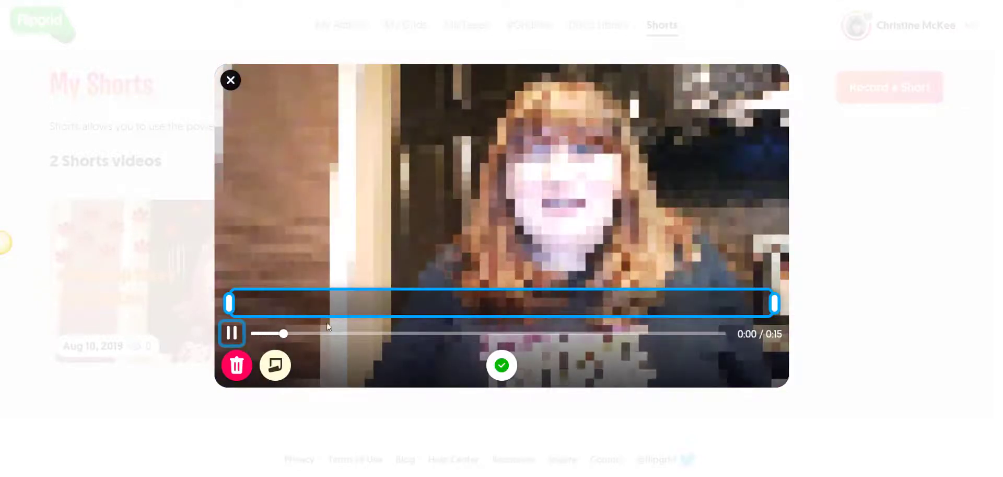
{"action": "left_click", "coordinate": [239, 335]}
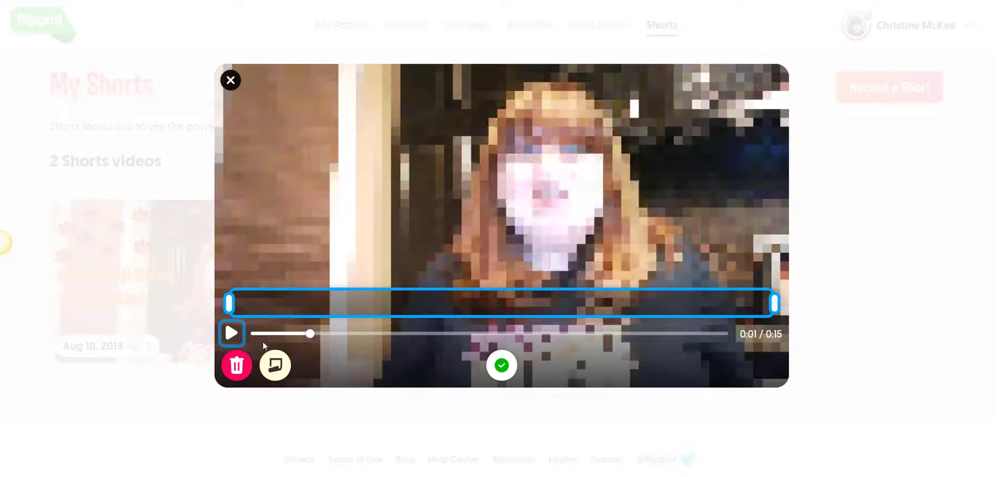
{"action": "left_click", "coordinate": [502, 365]}
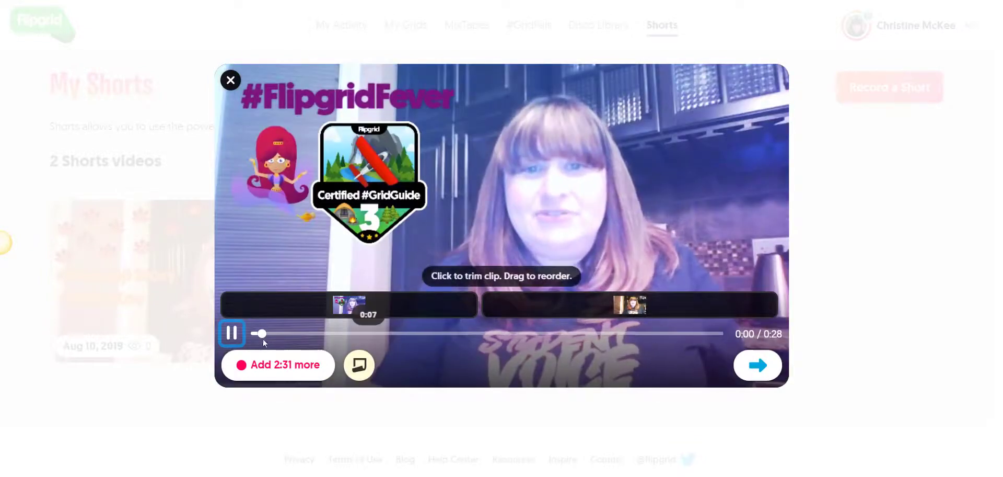
Try placing the pixelated clip ahead of the #FlipgridFever clip, and restore the original clip order.
{"action": "left_click", "coordinate": [543, 281]}
{"action": "left_click_drag", "start_coordinate": [590, 308], "coordinate": [295, 314]}
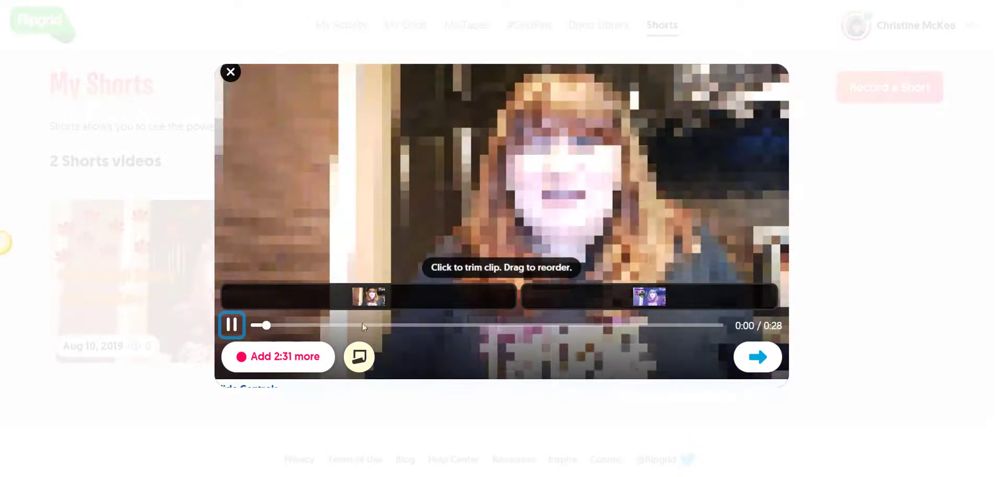
{"action": "left_click", "coordinate": [231, 324]}
{"action": "left_click_drag", "start_coordinate": [459, 299], "coordinate": [726, 291]}
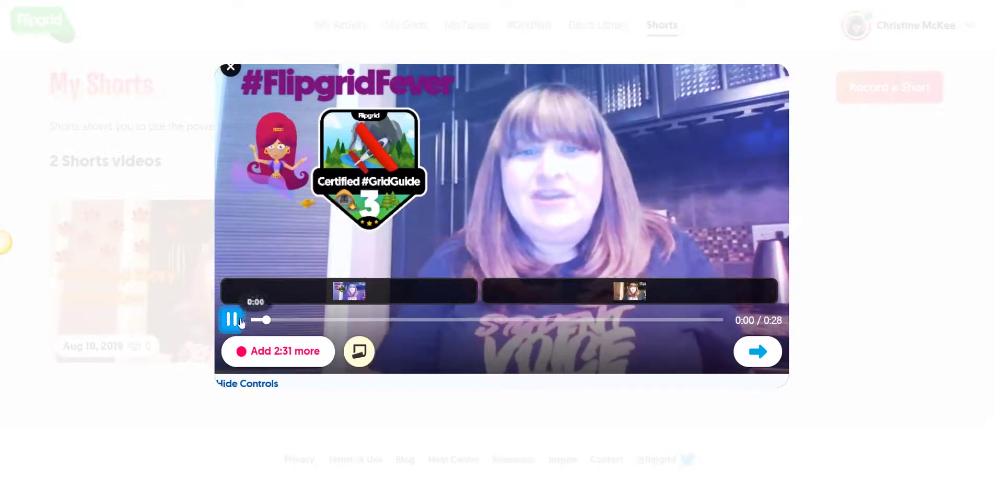
{"action": "left_click", "coordinate": [239, 320]}
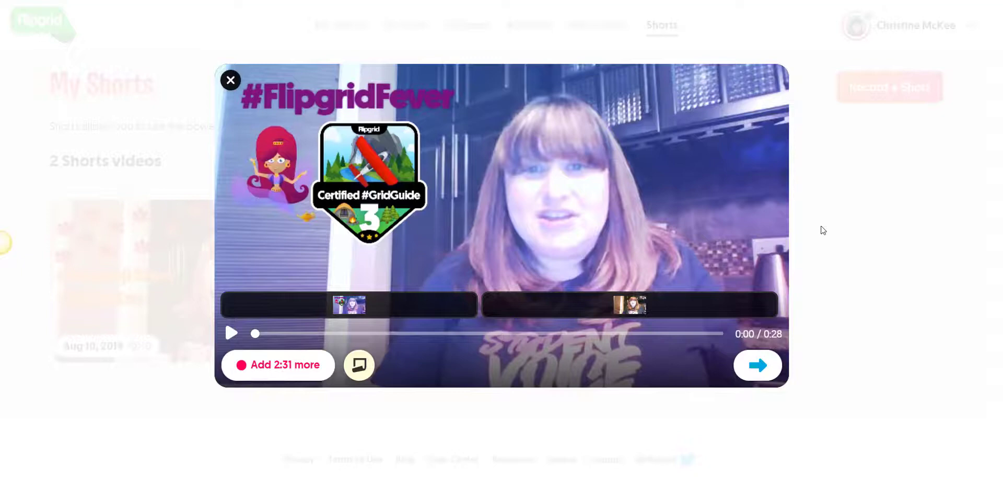
Add another clip to the Short and turn on the whiteboard background.
{"action": "left_click", "coordinate": [279, 366]}
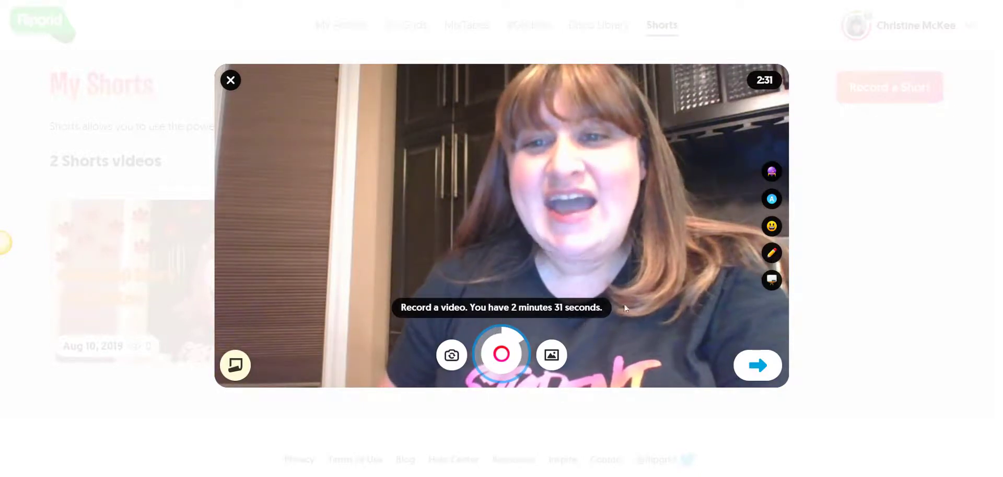
{"action": "left_click", "coordinate": [771, 282]}
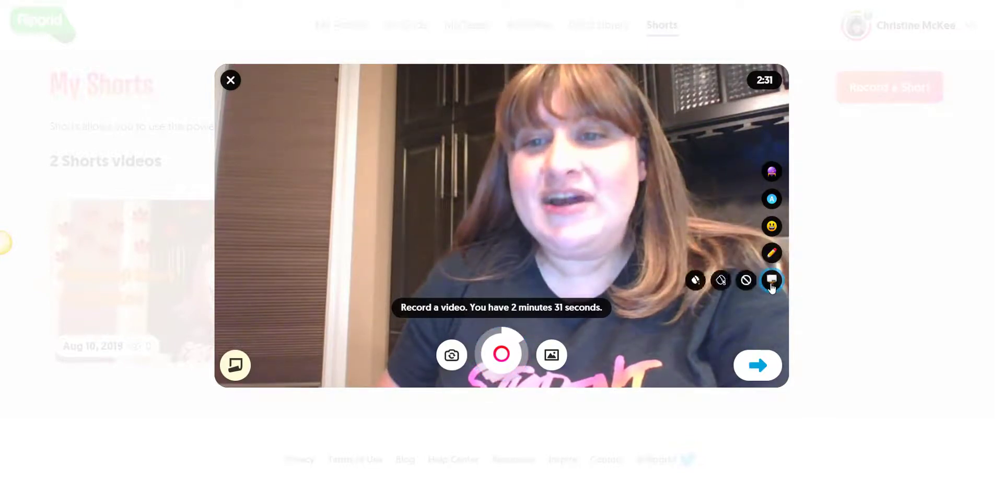
{"action": "left_click", "coordinate": [700, 284]}
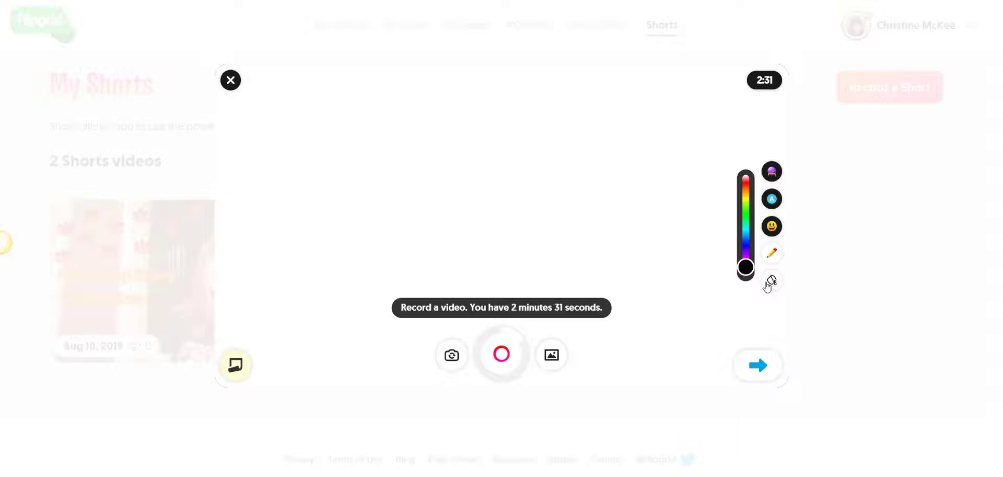
Try the blackboard background and switch back to the whiteboard.
{"action": "left_click", "coordinate": [768, 284]}
{"action": "left_click", "coordinate": [724, 283]}
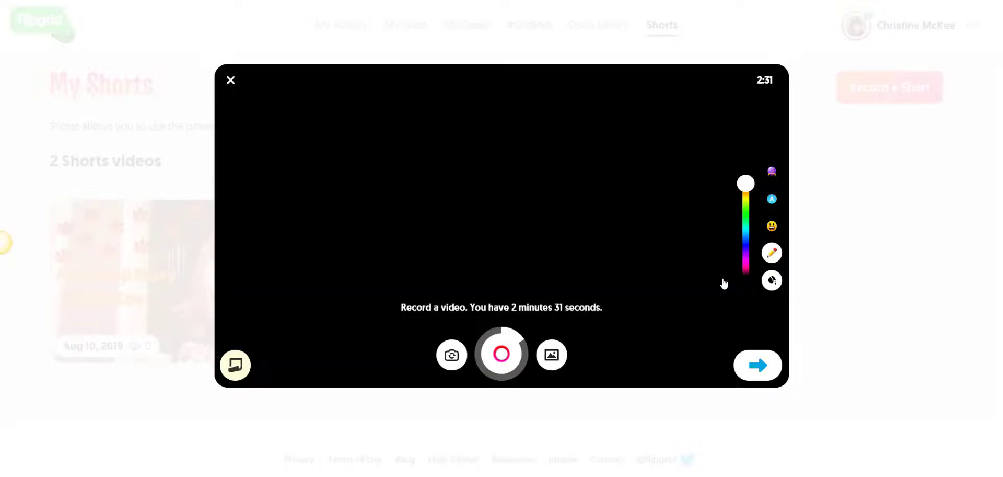
{"action": "left_click", "coordinate": [773, 282]}
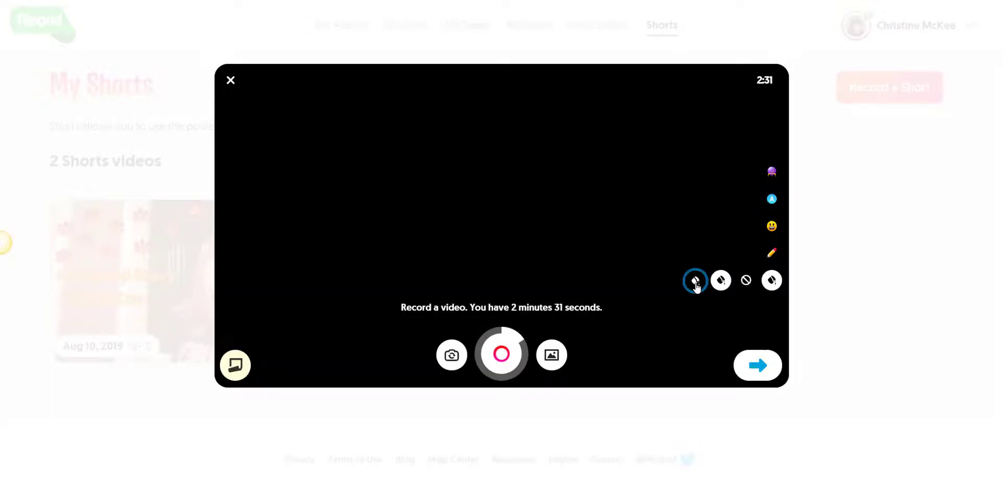
{"action": "left_click", "coordinate": [697, 282]}
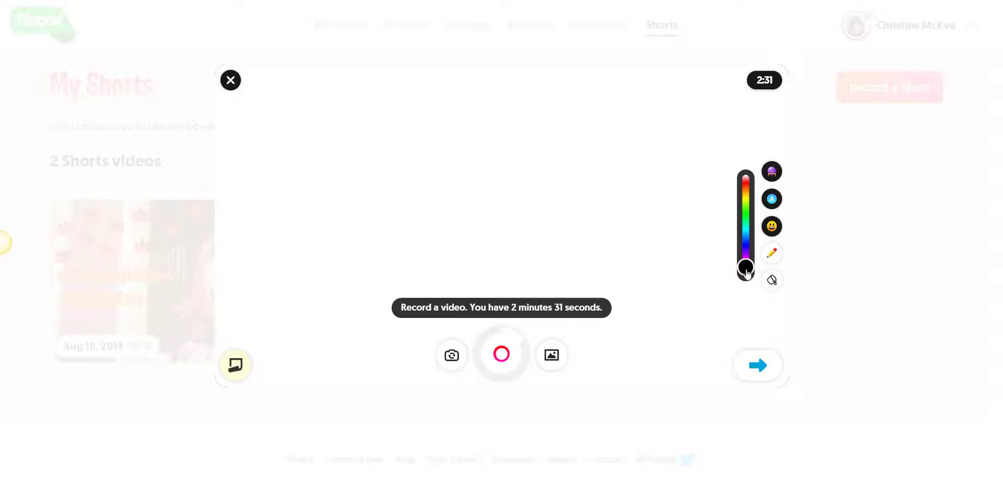
Record a whiteboard clip while handwriting the equation 4x+2=22 in red near the board's upper edge, and continue to the clip review.
{"action": "left_click_drag", "start_coordinate": [748, 270], "coordinate": [753, 245]}
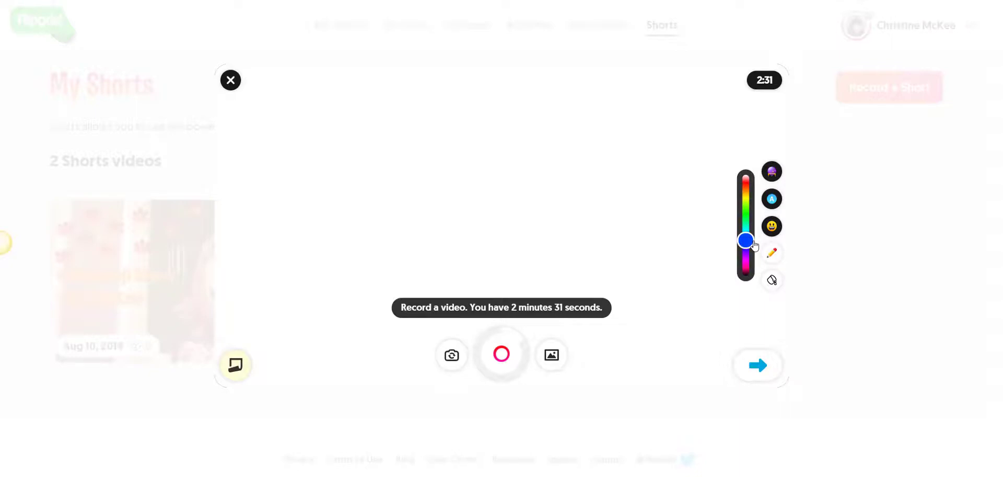
{"action": "left_click", "coordinate": [500, 355]}
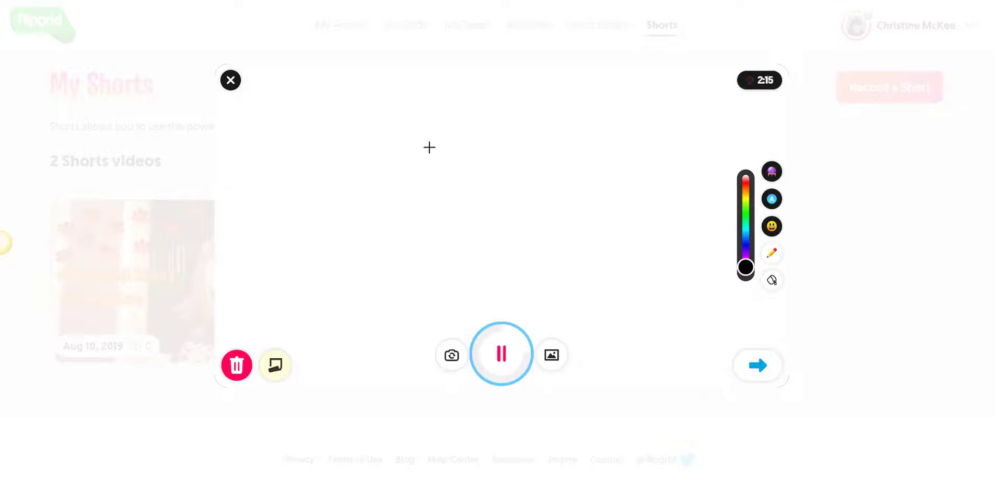
{"action": "left_click_drag", "start_coordinate": [398, 101], "coordinate": [393, 132]}
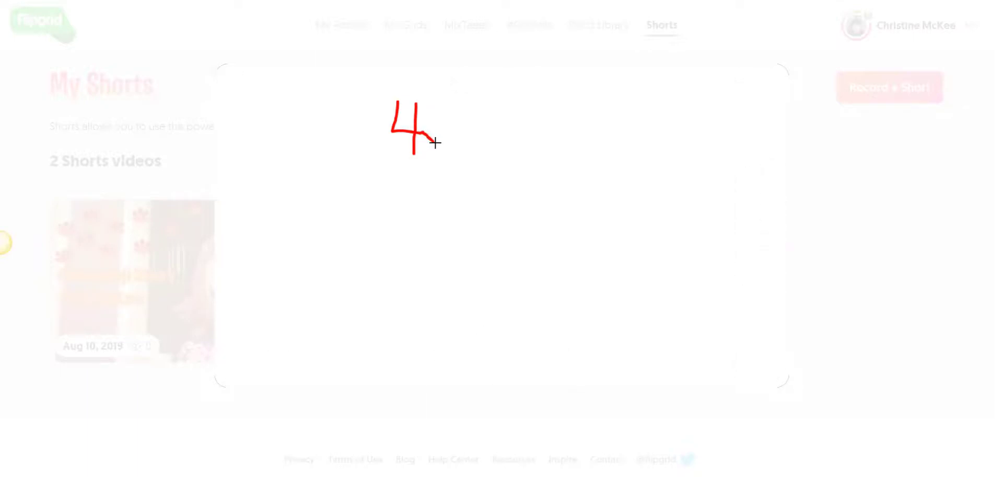
{"action": "left_click_drag", "start_coordinate": [446, 134], "coordinate": [490, 139]}
{"action": "left_click_drag", "start_coordinate": [499, 124], "coordinate": [525, 123]}
{"action": "left_click_drag", "start_coordinate": [498, 132], "coordinate": [525, 130]}
{"action": "left_click_drag", "start_coordinate": [541, 122], "coordinate": [564, 139]}
{"action": "left_click_drag", "start_coordinate": [567, 120], "coordinate": [594, 137]}
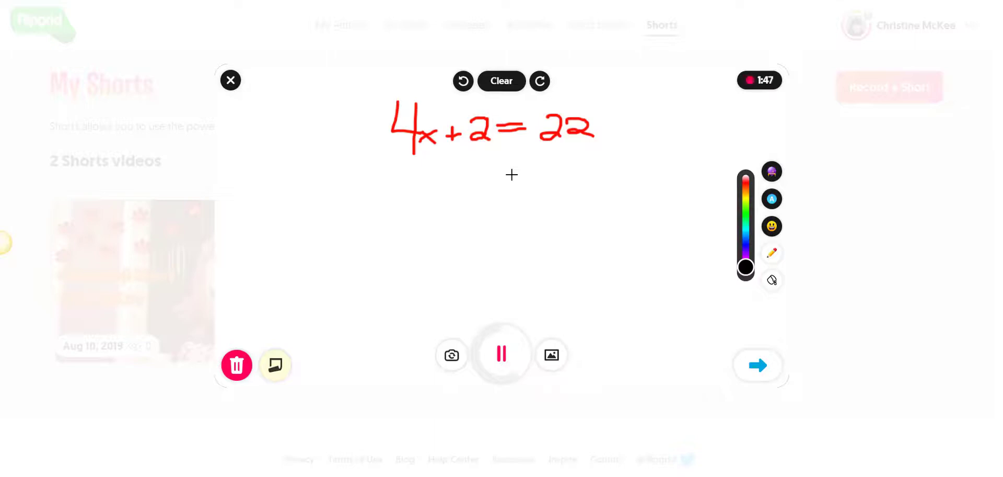
{"action": "left_click", "coordinate": [501, 354]}
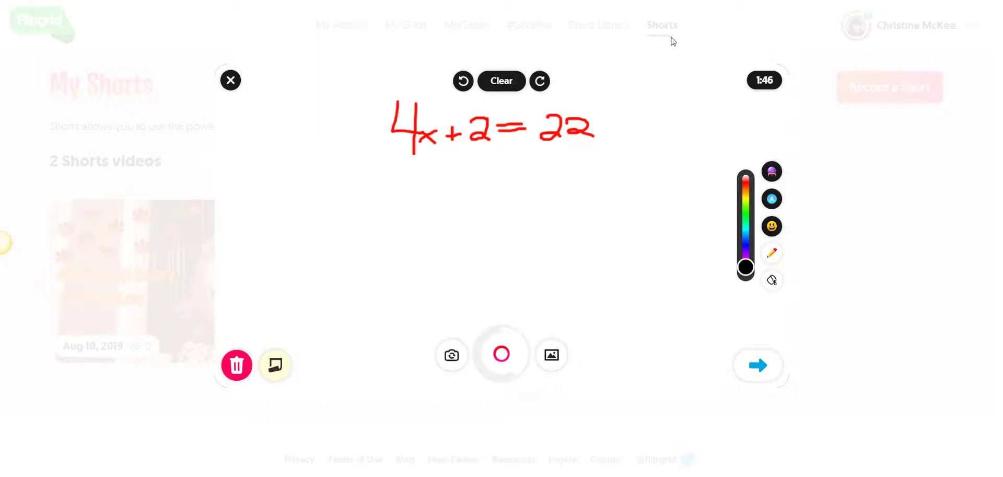
{"action": "left_click", "coordinate": [746, 365]}
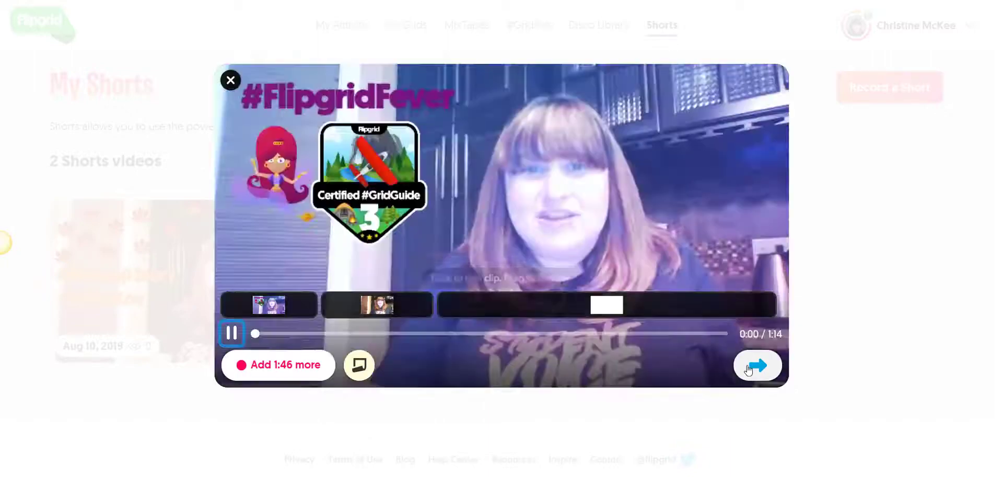
Move the whiteboard clip between the #FlipgridFever clip and the pixelated clip, keeping playback paused.
{"action": "left_click", "coordinate": [230, 335]}
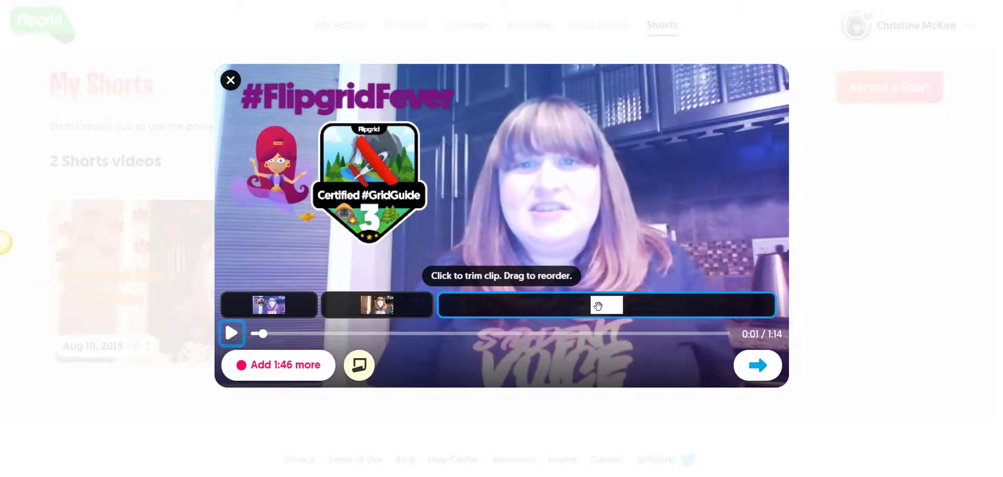
{"action": "left_click_drag", "start_coordinate": [599, 306], "coordinate": [588, 283]}
{"action": "left_click", "coordinate": [239, 328]}
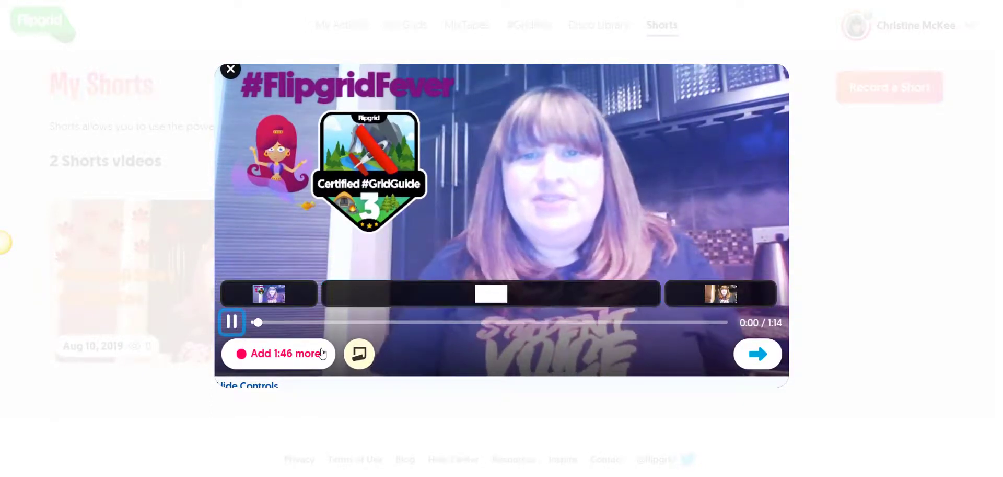
{"action": "left_click", "coordinate": [242, 330]}
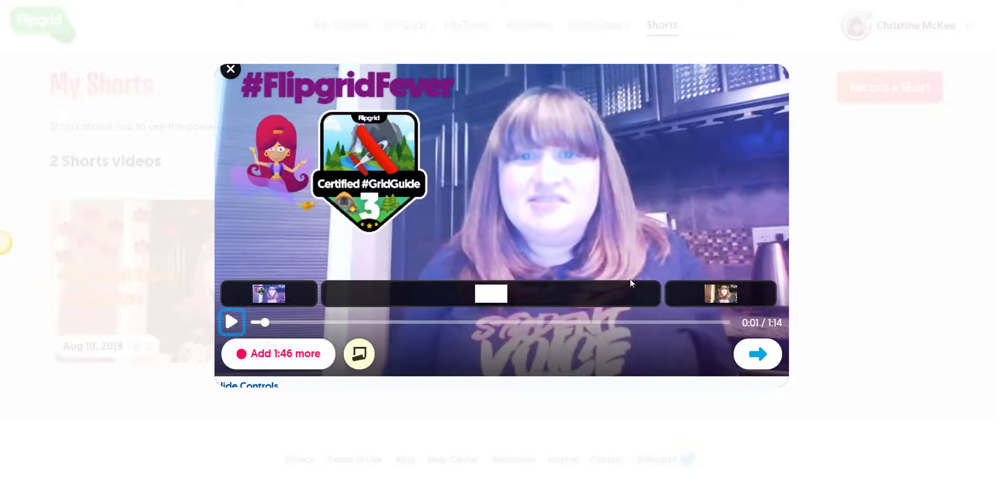
Continue to the thumbnail selfie and apply the pixelated filter to it.
{"action": "left_click", "coordinate": [759, 355]}
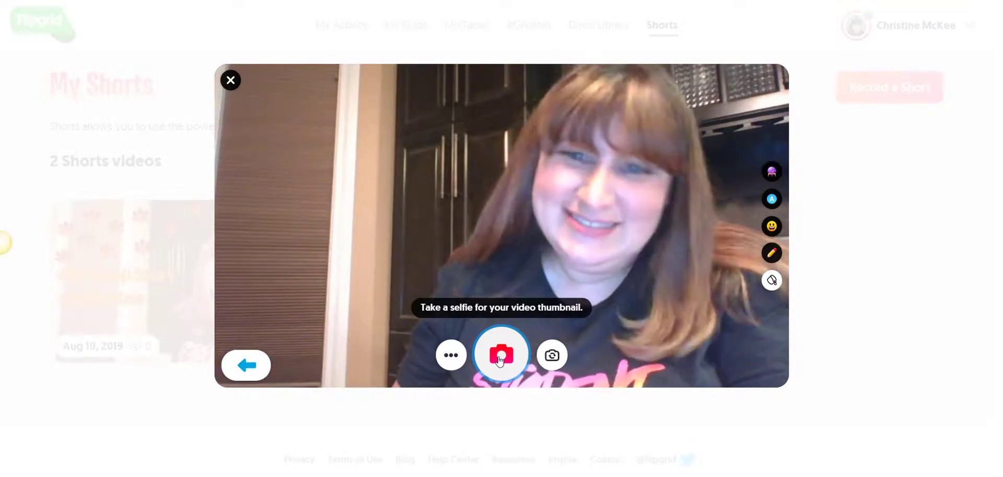
{"action": "left_click", "coordinate": [776, 175]}
{"action": "left_click", "coordinate": [721, 170]}
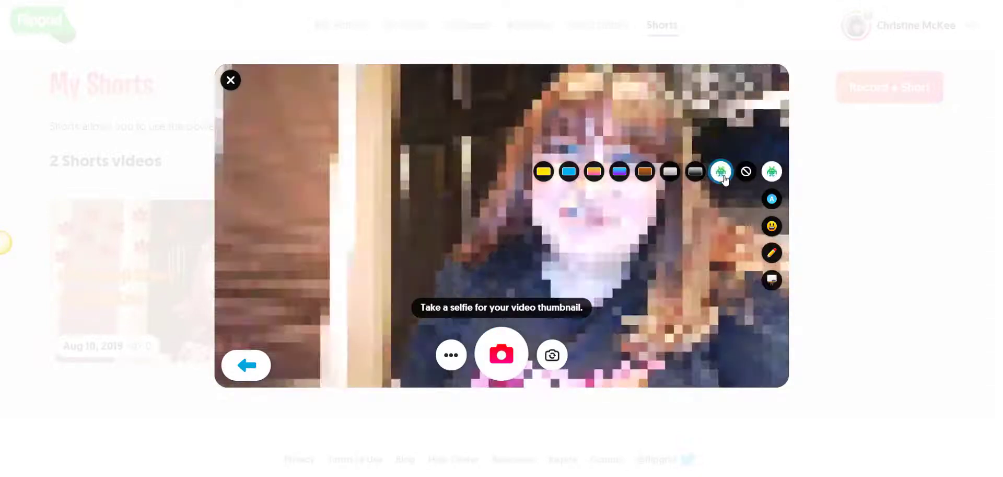
Add the red-haired genie sticker from the Magic category to the thumbnail selfie.
{"action": "left_click", "coordinate": [773, 202]}
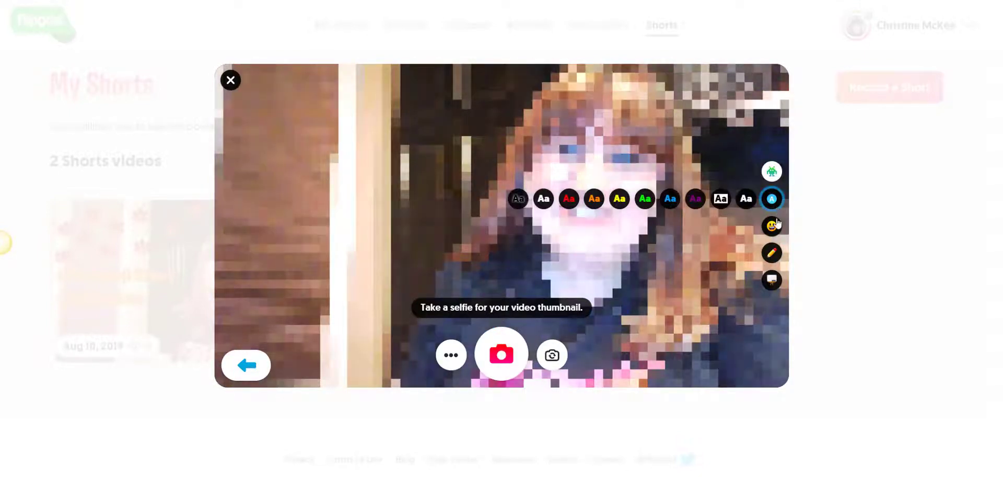
{"action": "left_click", "coordinate": [773, 227]}
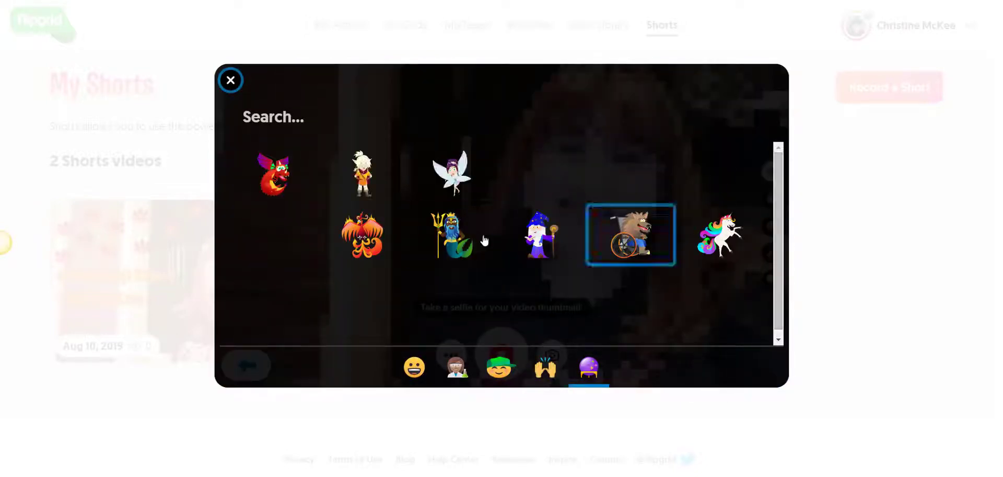
{"action": "left_click", "coordinate": [631, 184]}
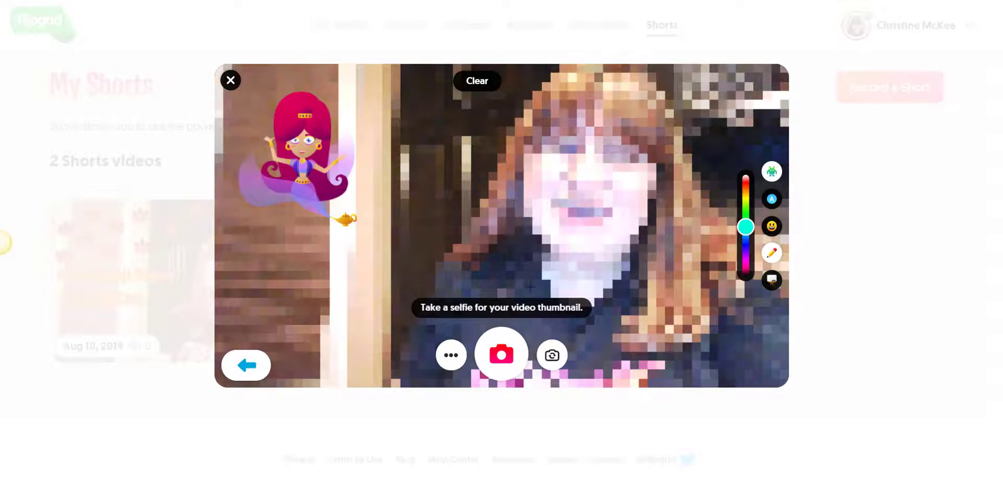
Try the whiteboard background behind the genie sticker, and return to the pixelated camera view.
{"action": "left_click", "coordinate": [773, 281]}
{"action": "left_click", "coordinate": [697, 280]}
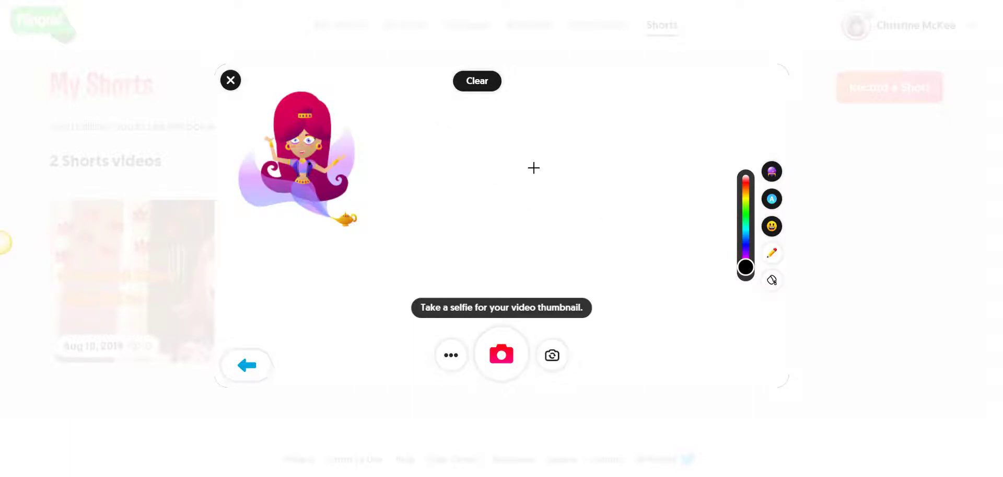
{"action": "left_click", "coordinate": [771, 171]}
{"action": "left_click", "coordinate": [721, 171]}
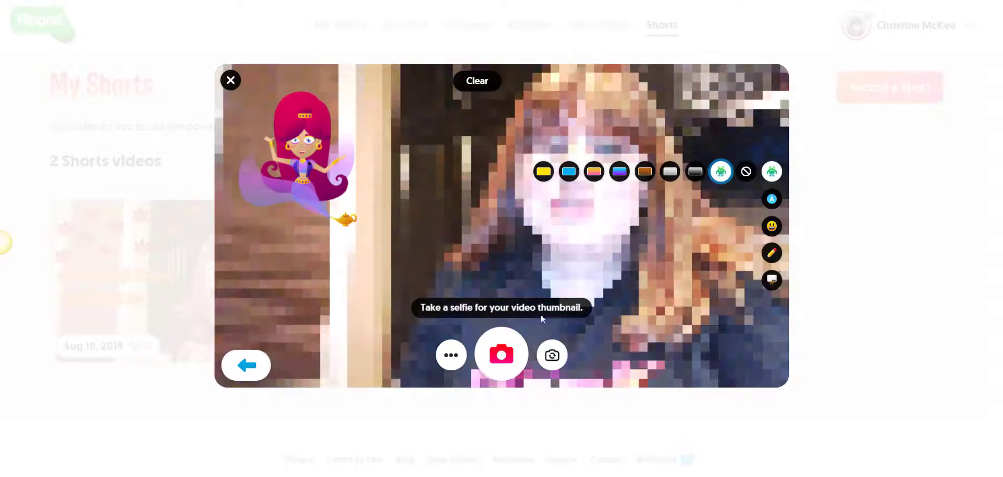
Take the thumbnail selfie with the pixelated filter and genie sticker, and submit the Short for upload.
{"action": "left_click", "coordinate": [500, 357]}
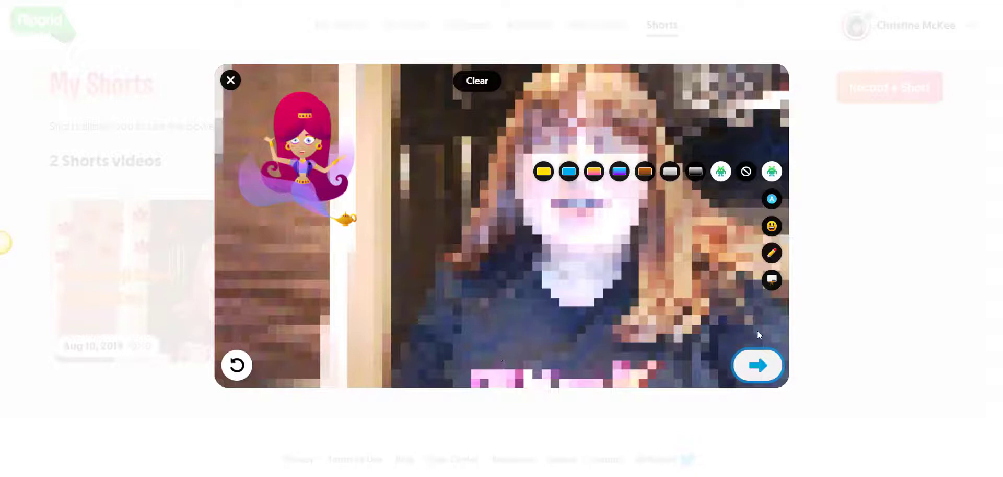
{"action": "left_click", "coordinate": [757, 366]}
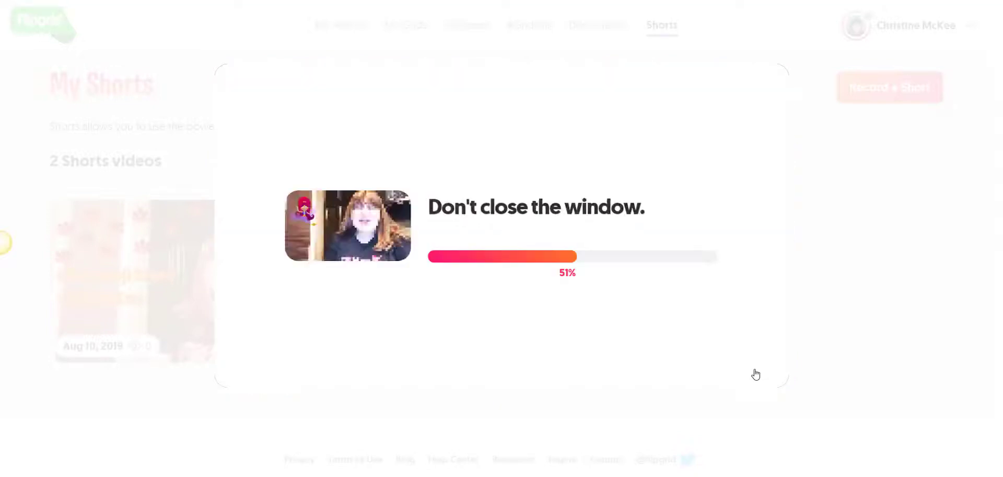